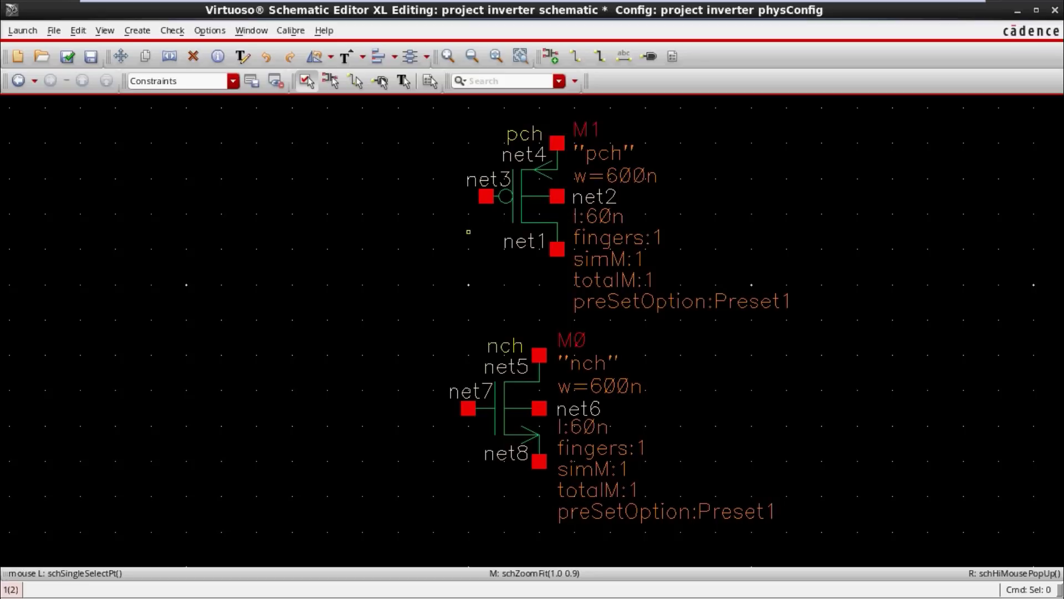
Step: Shift pch transistor M1 slightly left above M0, then zoom in to inspect its parameters
click(522, 196)
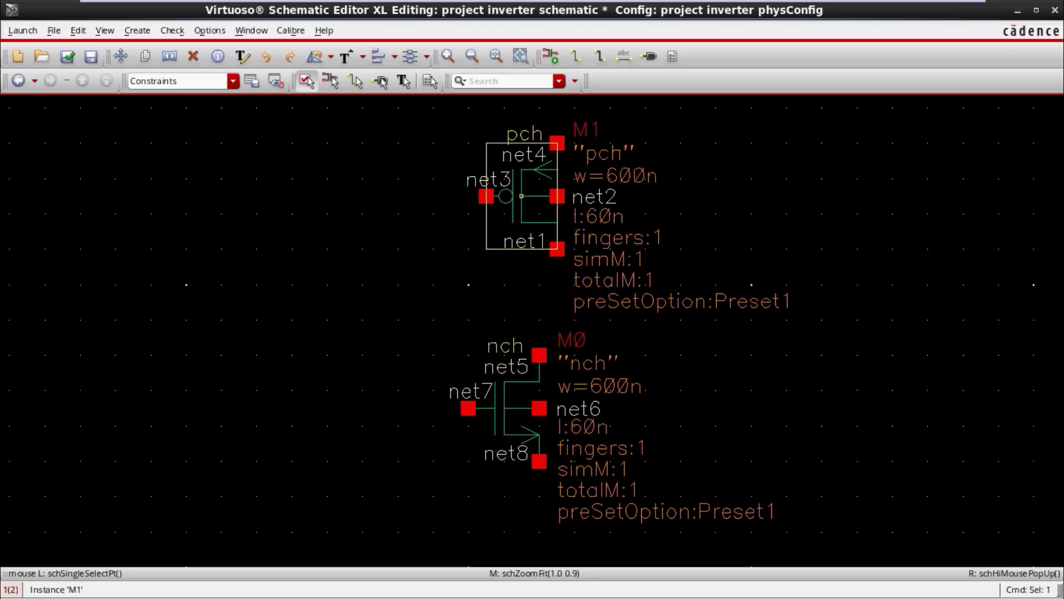
drag(521, 196, 486, 196)
click(421, 319)
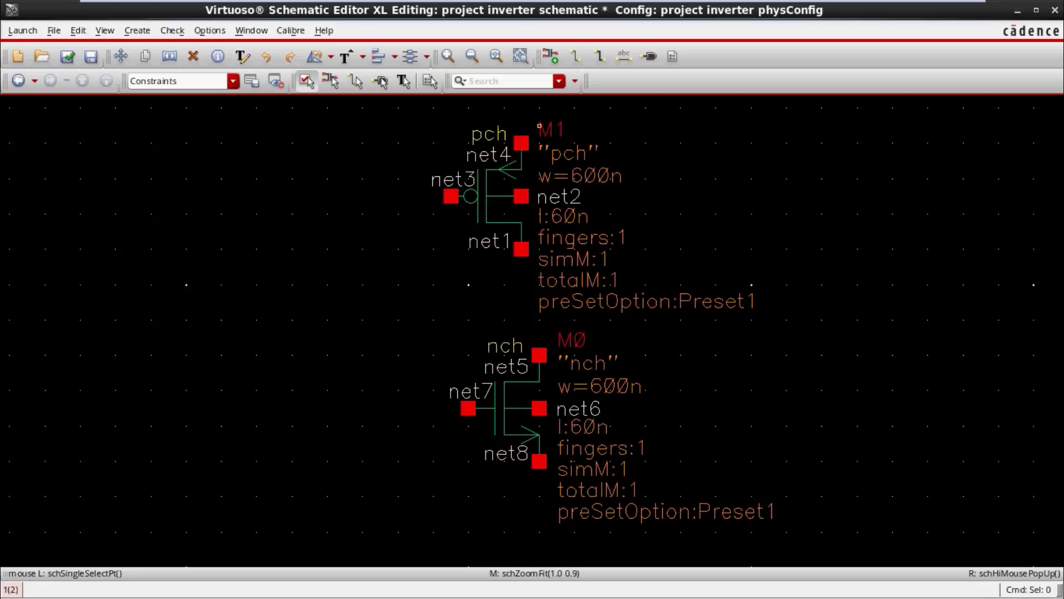
ctrl+scroll(487, 143, up, 1)
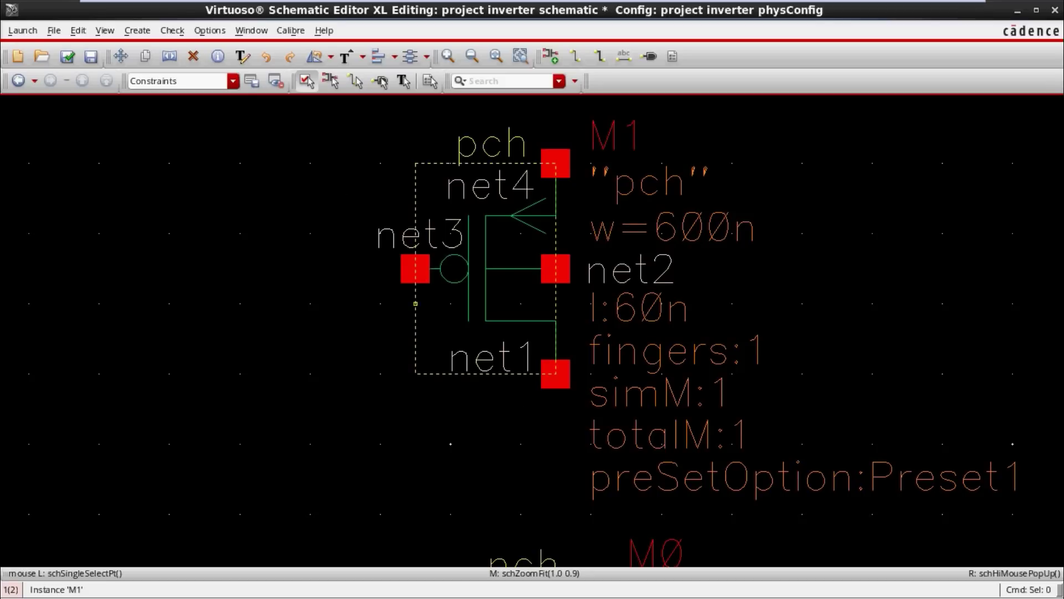
Step: Zoom out and fit the whole inverter schematic, with M1 above M0
ctrl+scroll(660, 338, down, 2)
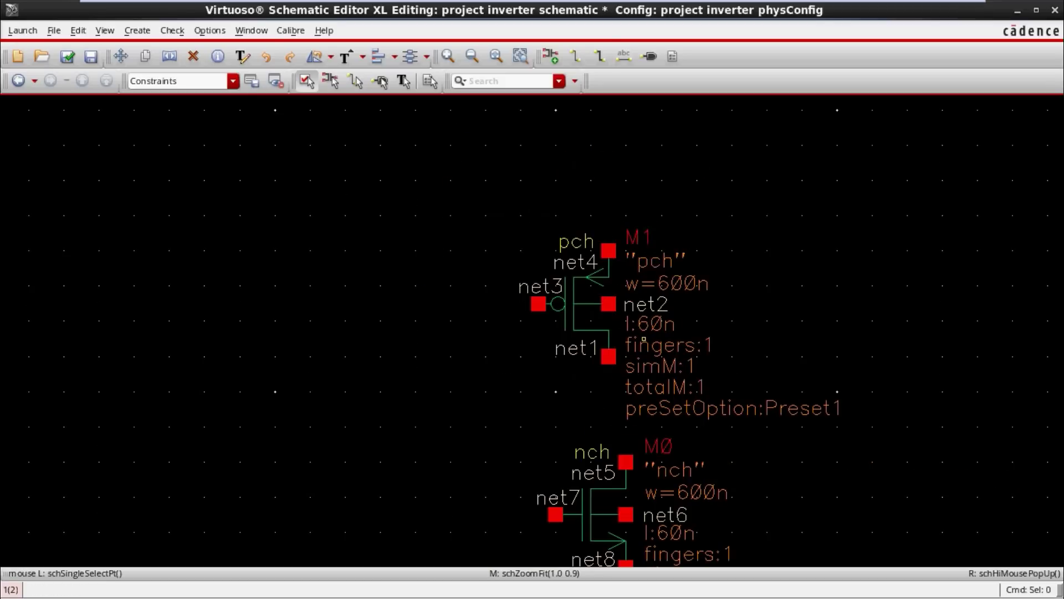
scroll(662, 537, down, 1)
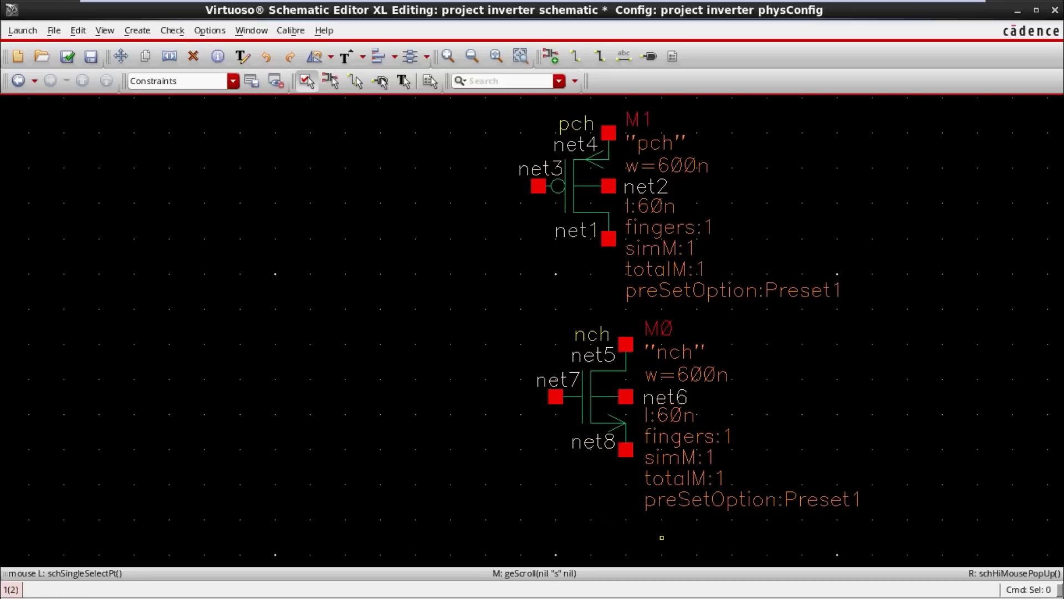
ctrl+scroll(573, 399, up, 2)
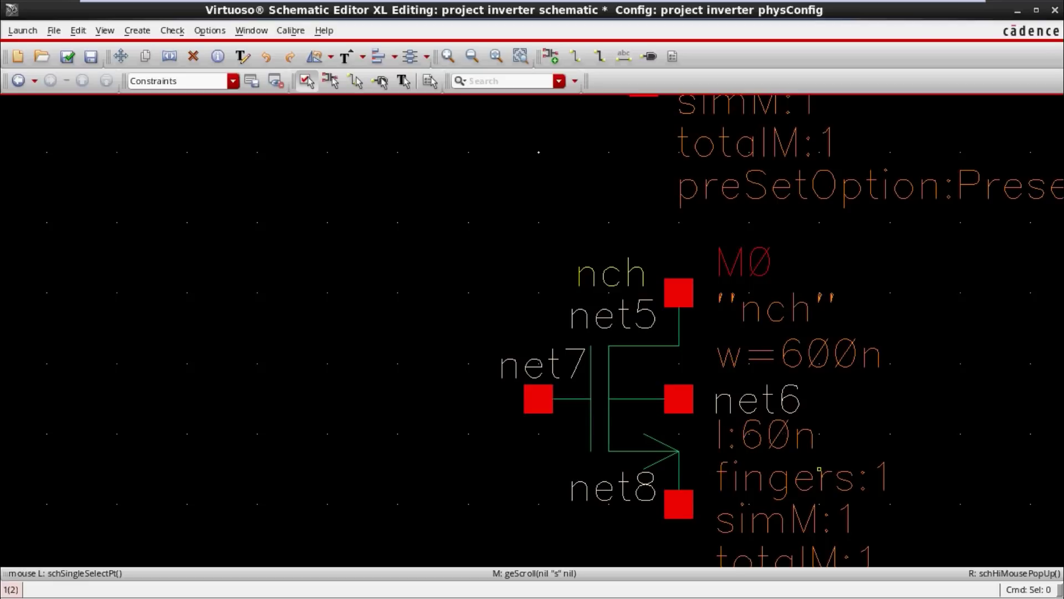
key(shift+z)
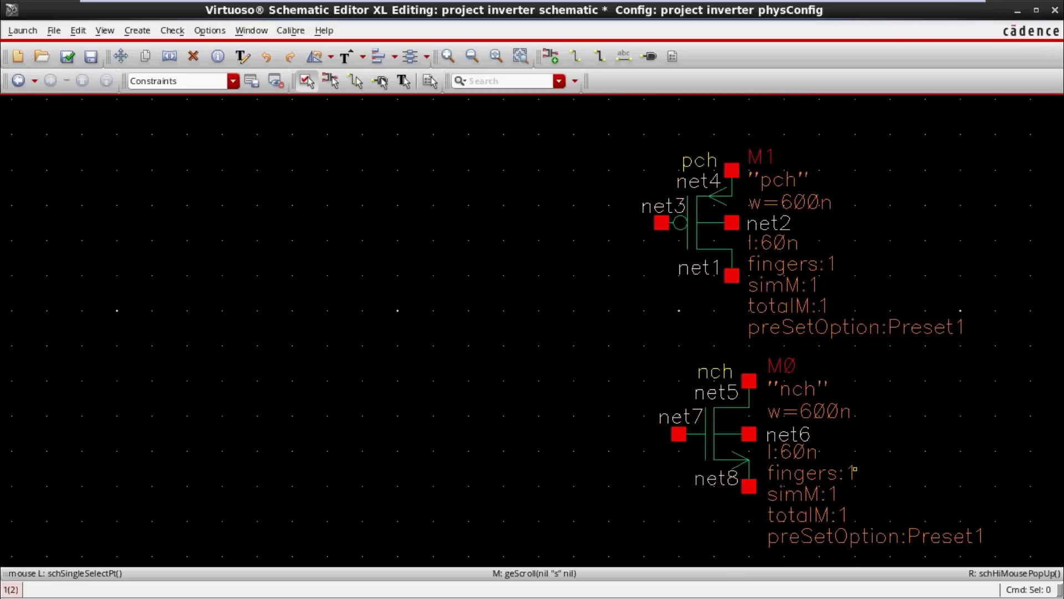
key(f)
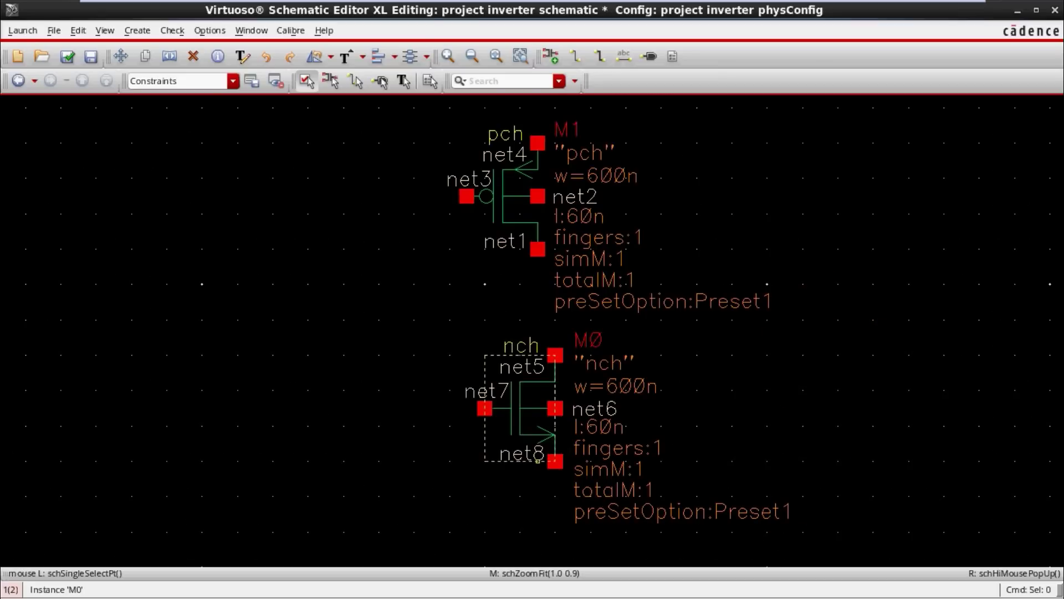
Step: Zoom in on nch M0 (w=600n, l=60n), then restore the window to a narrow left-side size
key(ctrl+z)
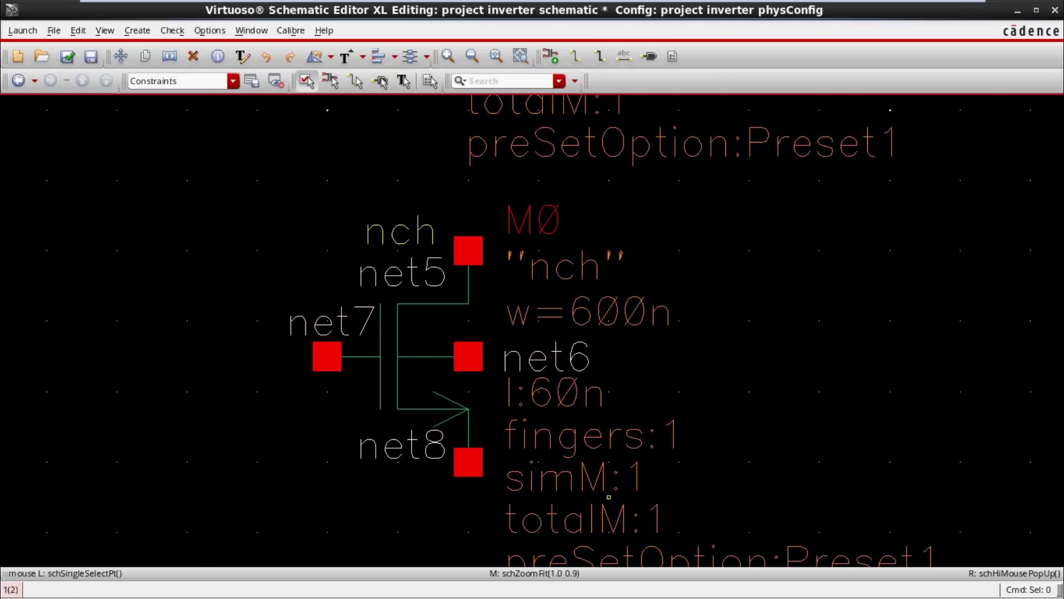
scroll(609, 497, down, 2)
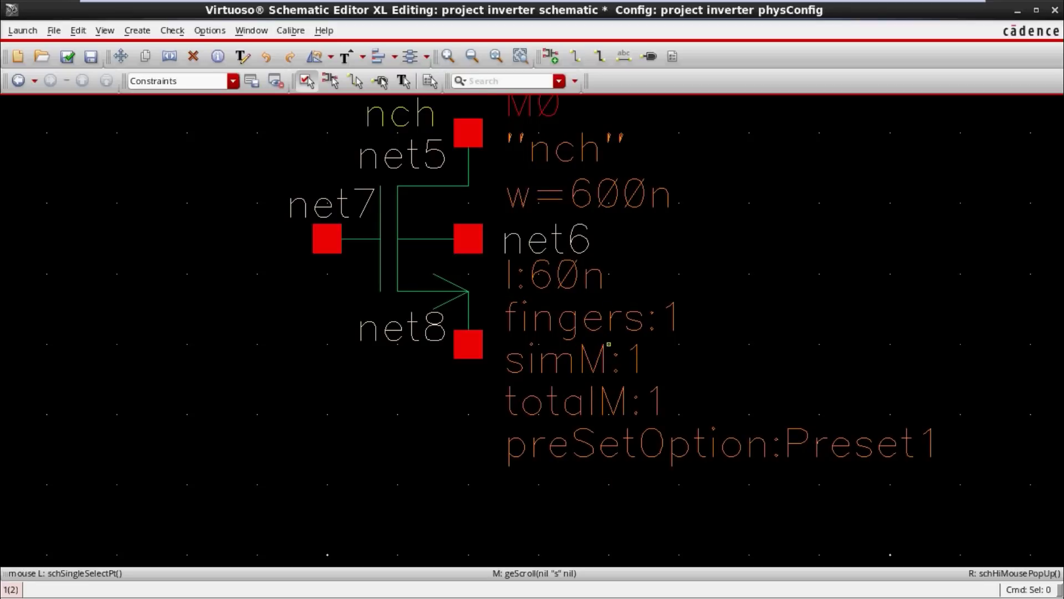
ctrl+scroll(609, 381, down, 1)
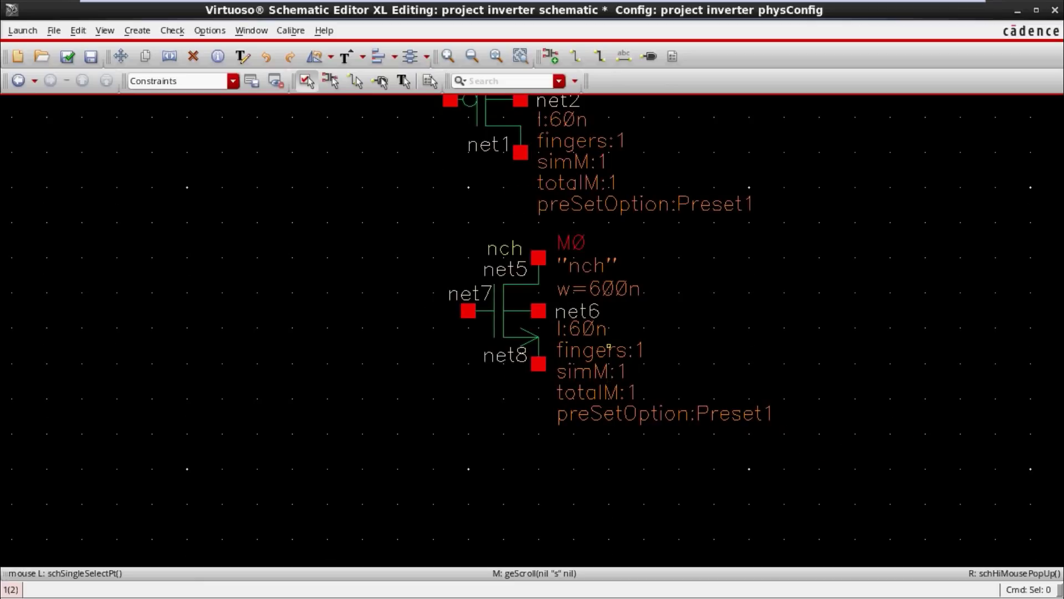
scroll(608, 348, up, 2)
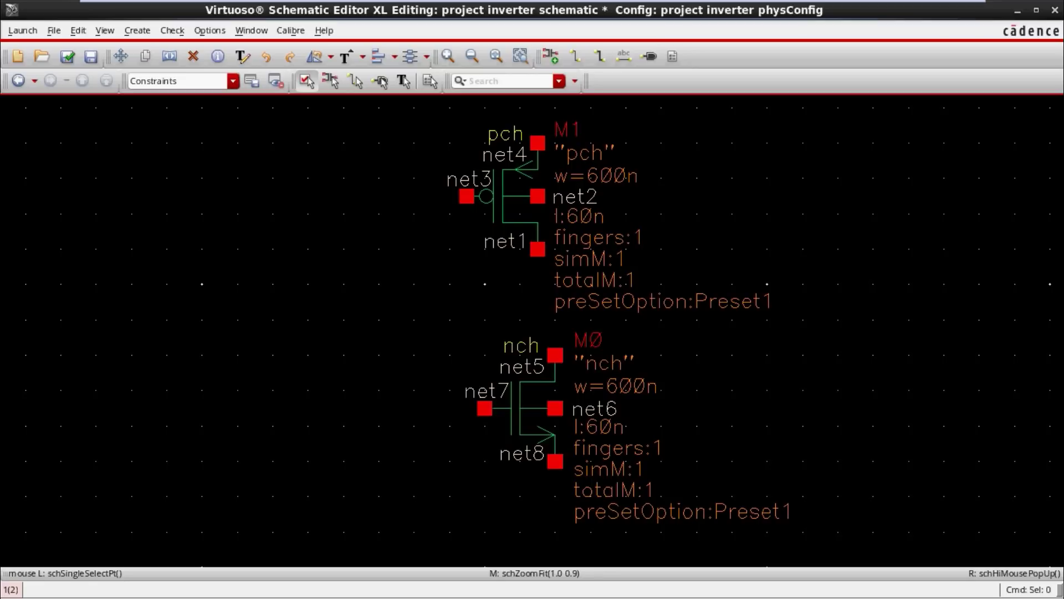
click(1036, 10)
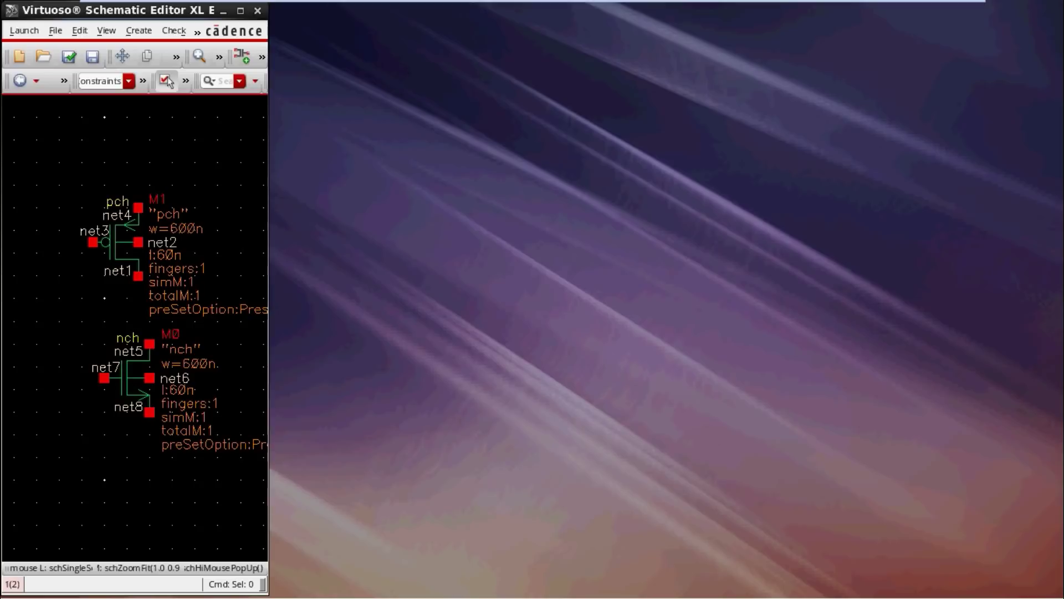
Step: Bring the inverter Layout Suite XL window up beside the schematic, starting and cancelling a move
click(764, 584)
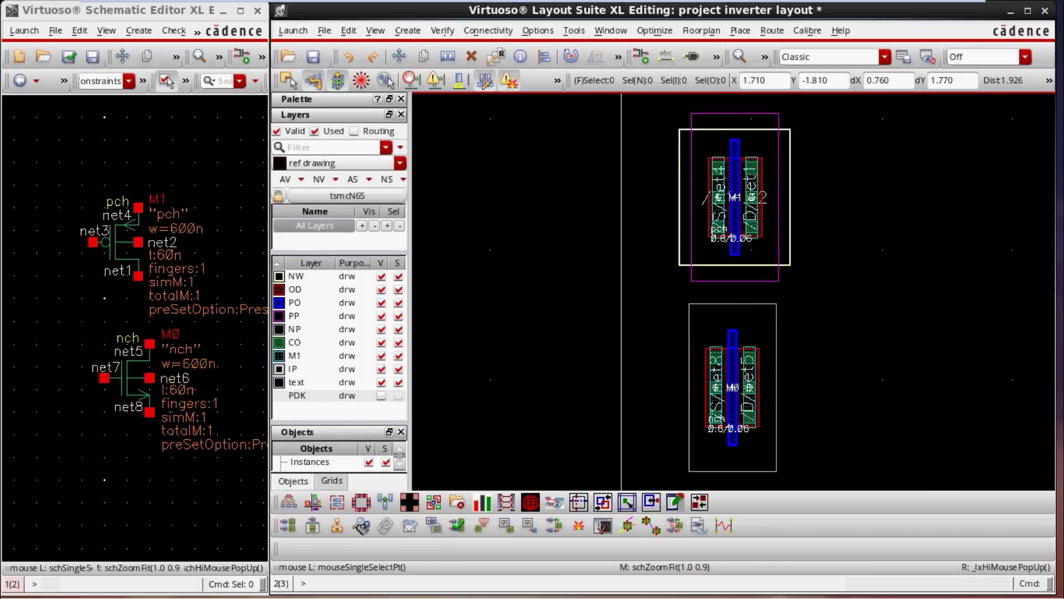
key(m)
key(Escape)
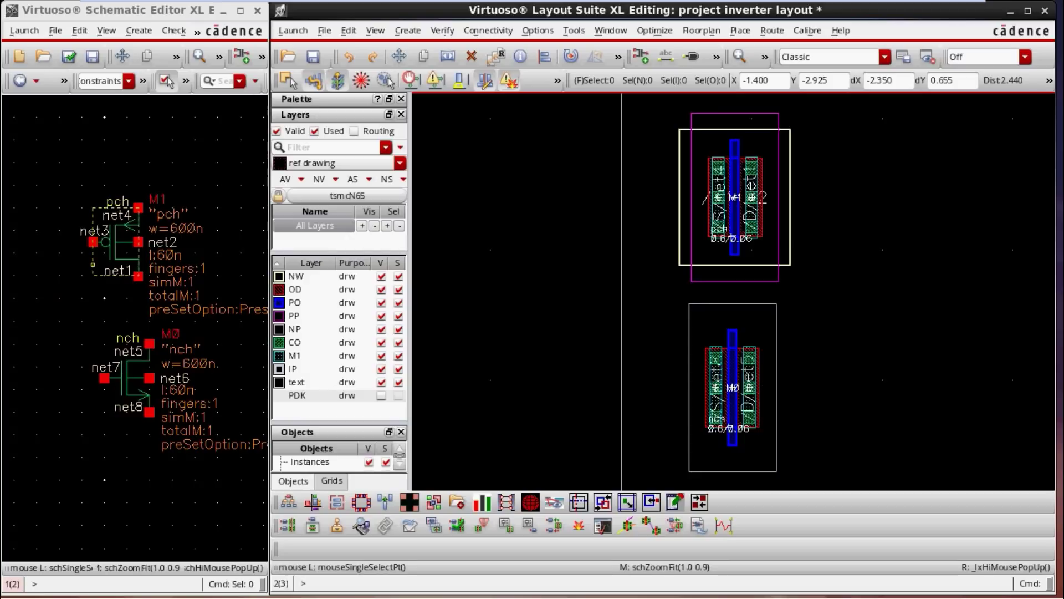
click(115, 242)
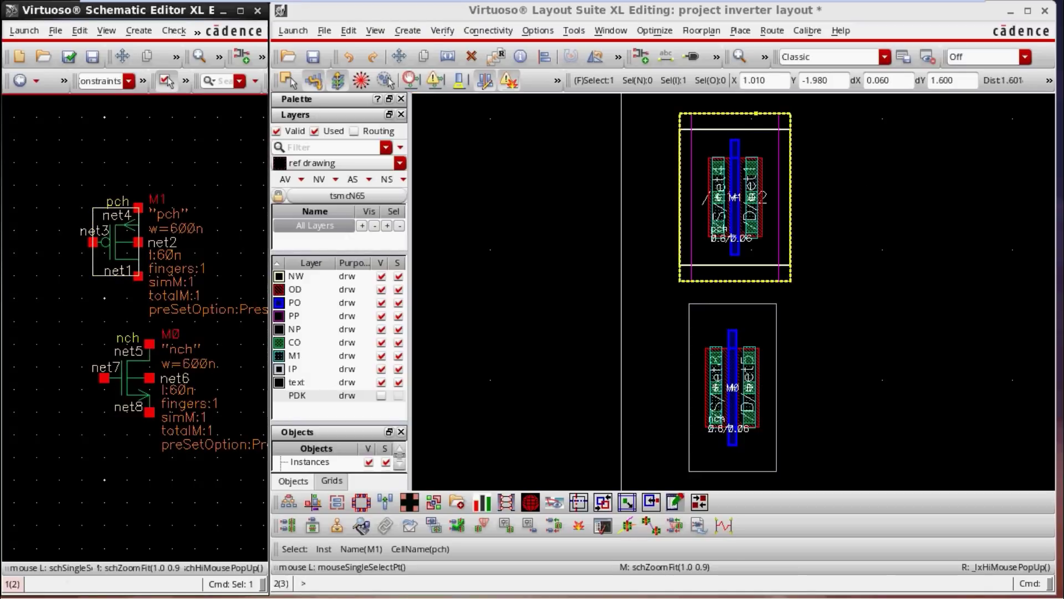
click(127, 383)
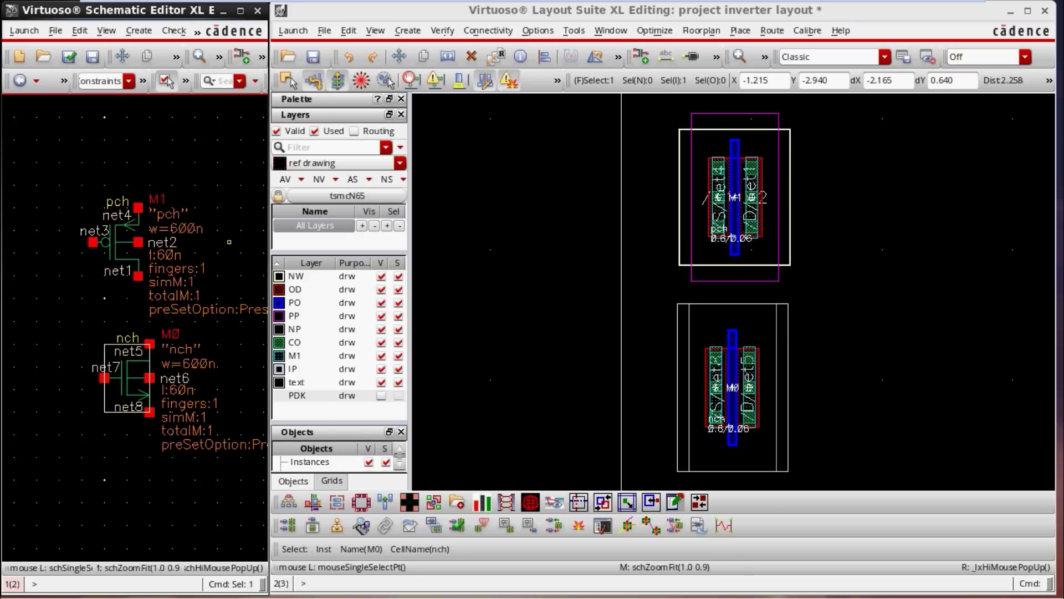
click(59, 173)
key(c)
key(Escape)
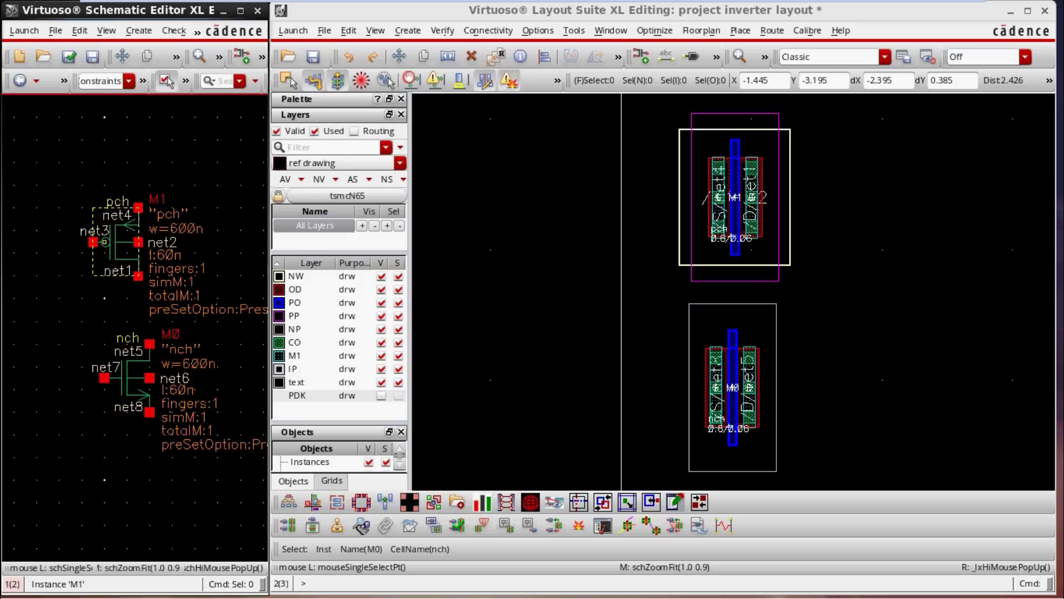
click(116, 243)
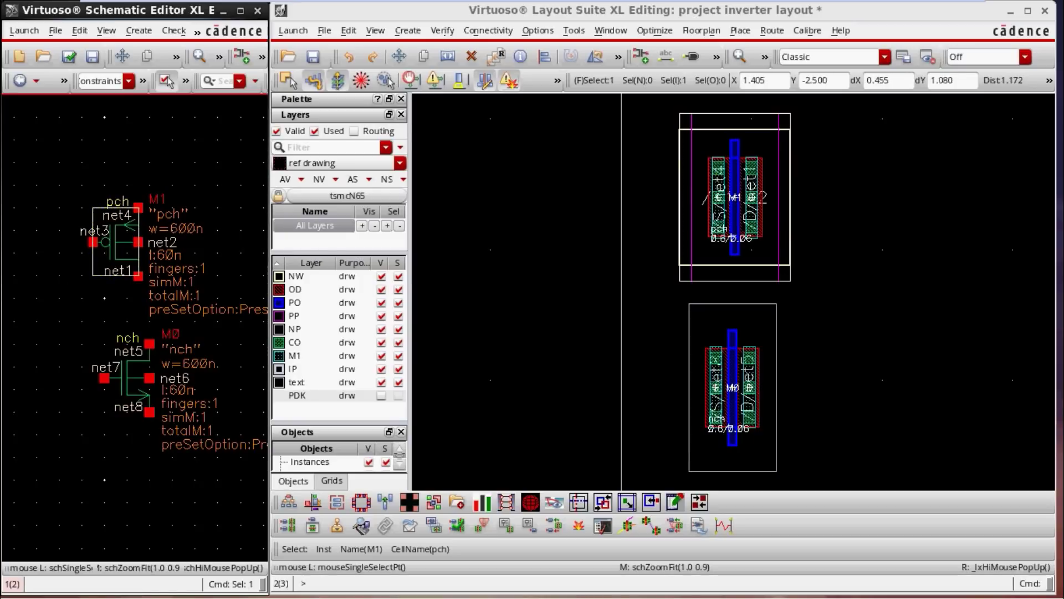
key(ctrl+d)
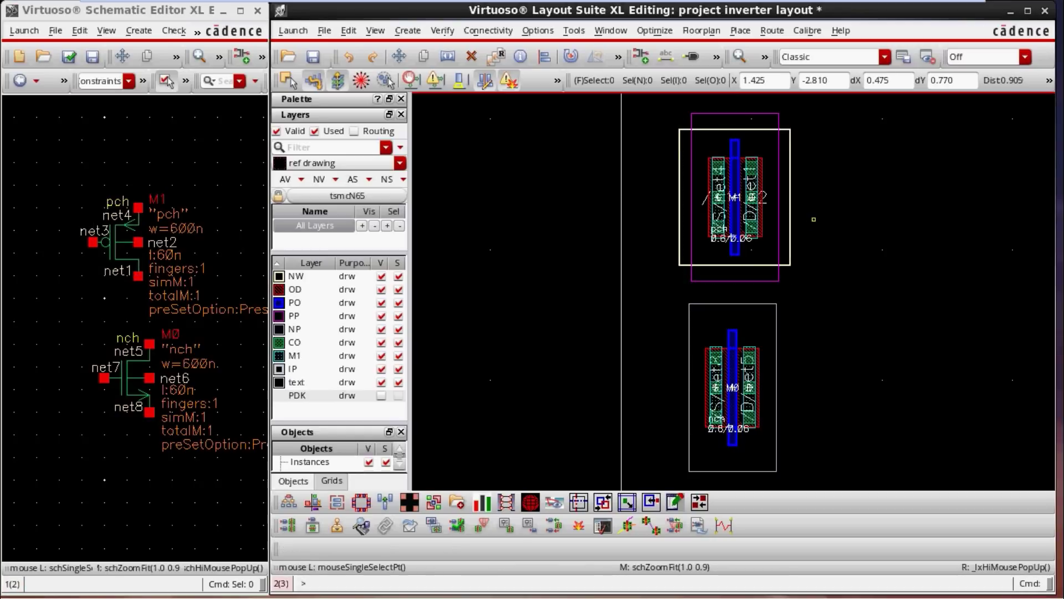
Step: Hide the IP layer while keeping text labels visible on pch M1 (net4, net3, net1)
scroll(800, 229, down, 1)
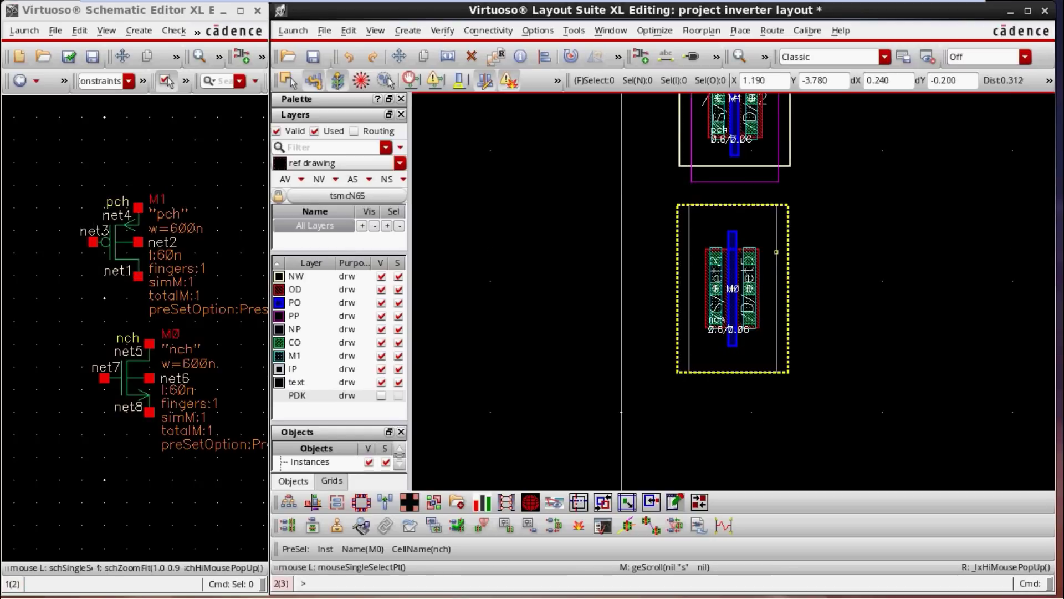
scroll(774, 252, up, 1)
ctrl+scroll(775, 253, up, 2)
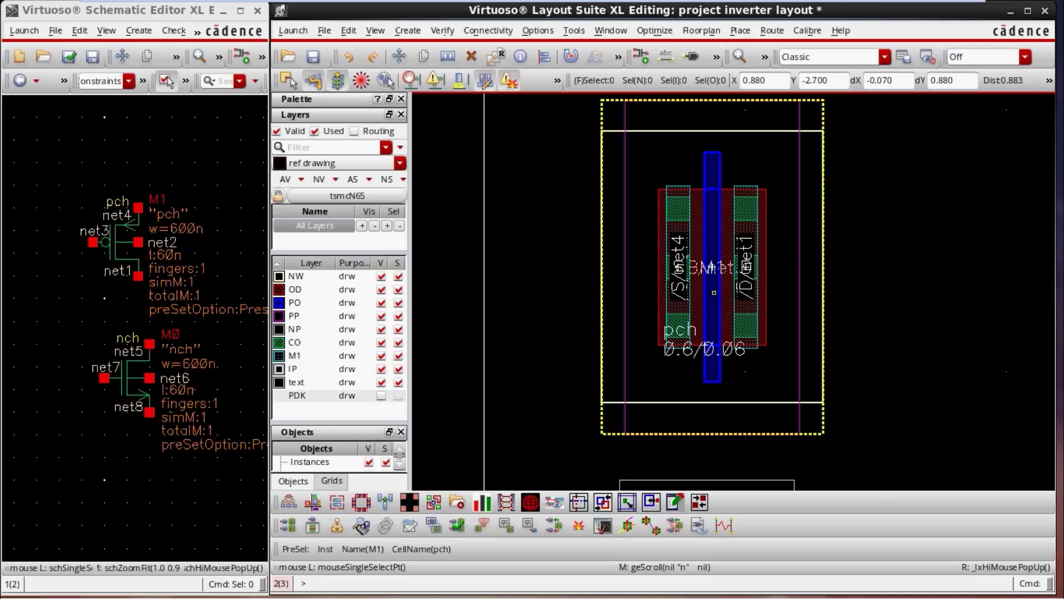
scroll(717, 298, up, 1)
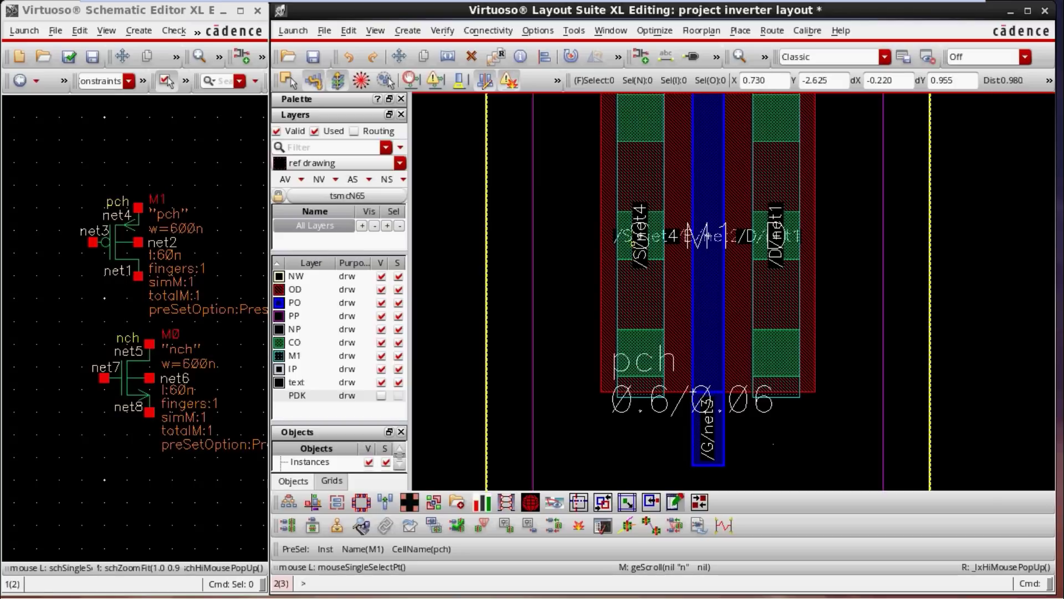
click(381, 382)
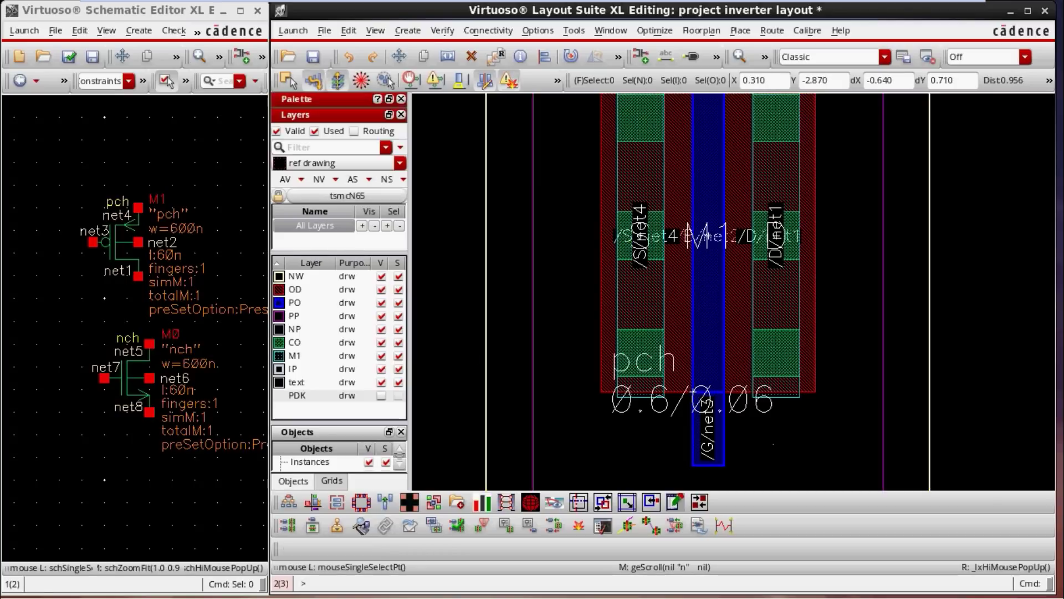
click(381, 368)
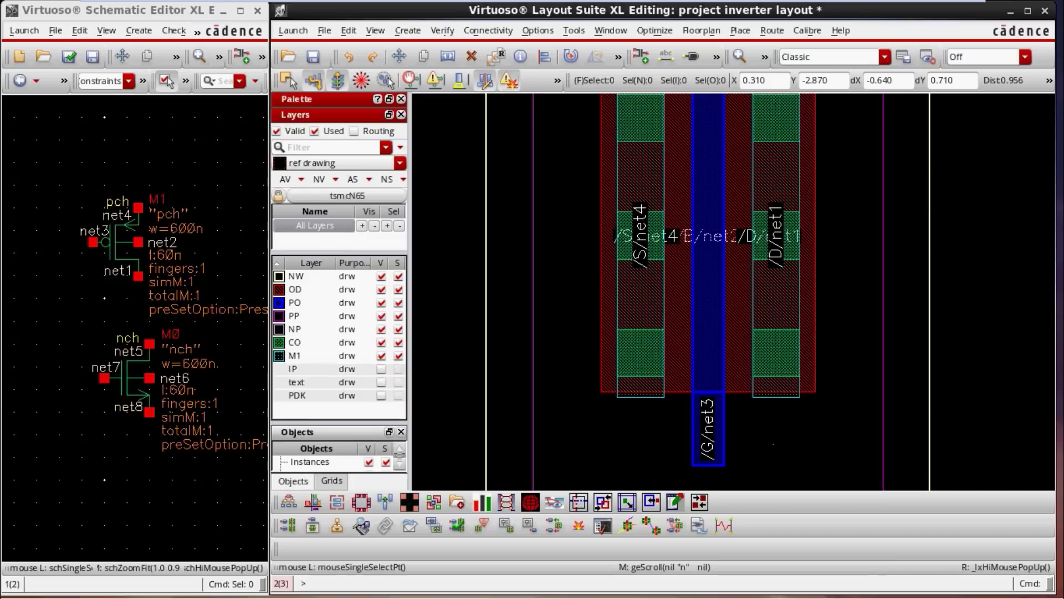
click(380, 382)
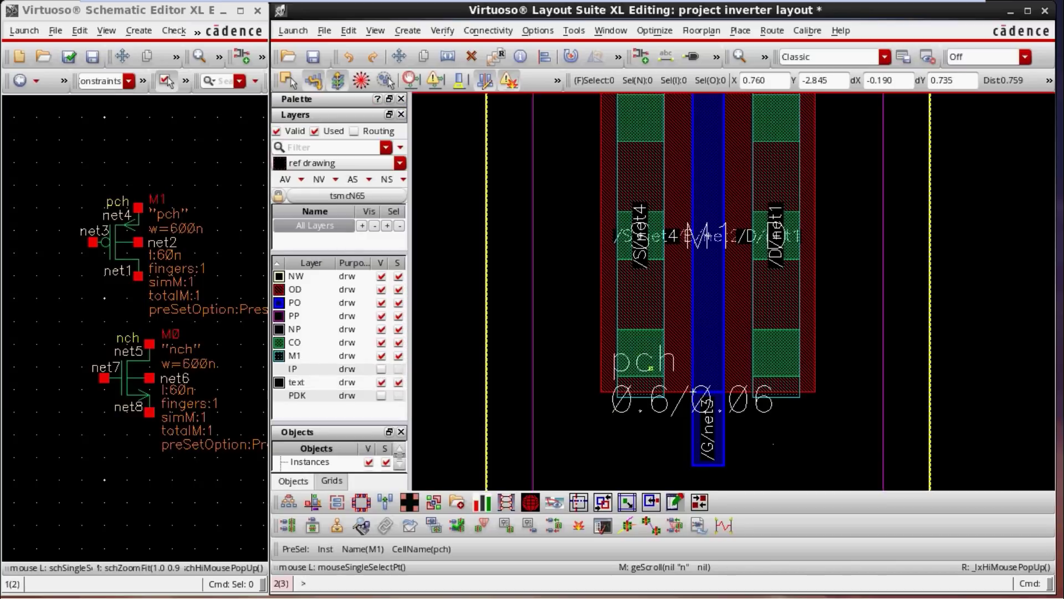
scroll(724, 388, down, 2)
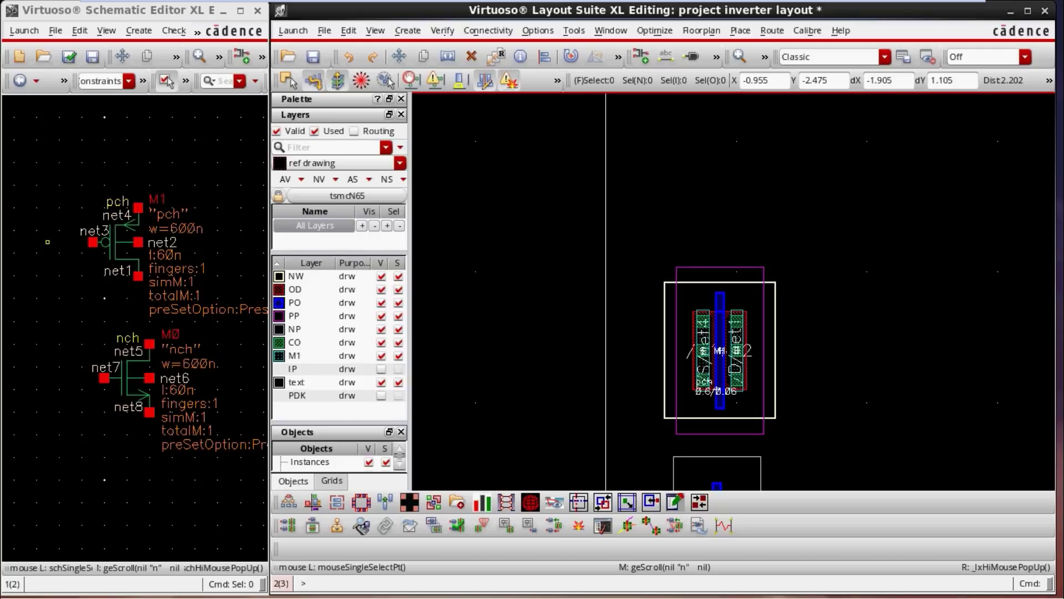
Step: After zooming around the pch transistor, switch off all layers with NV
scroll(715, 350, up, 3)
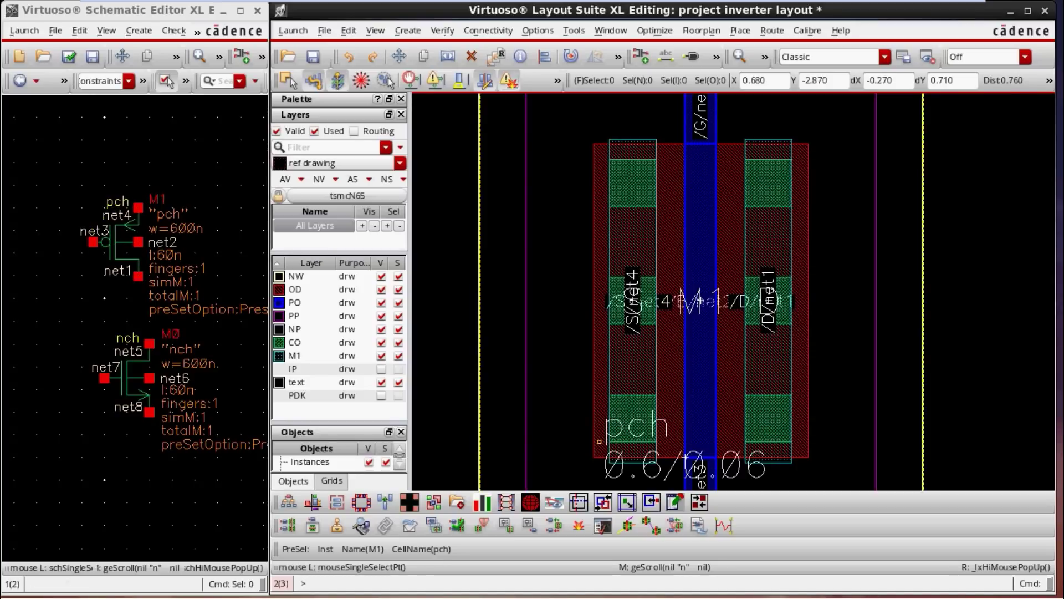
scroll(886, 410, down, 1)
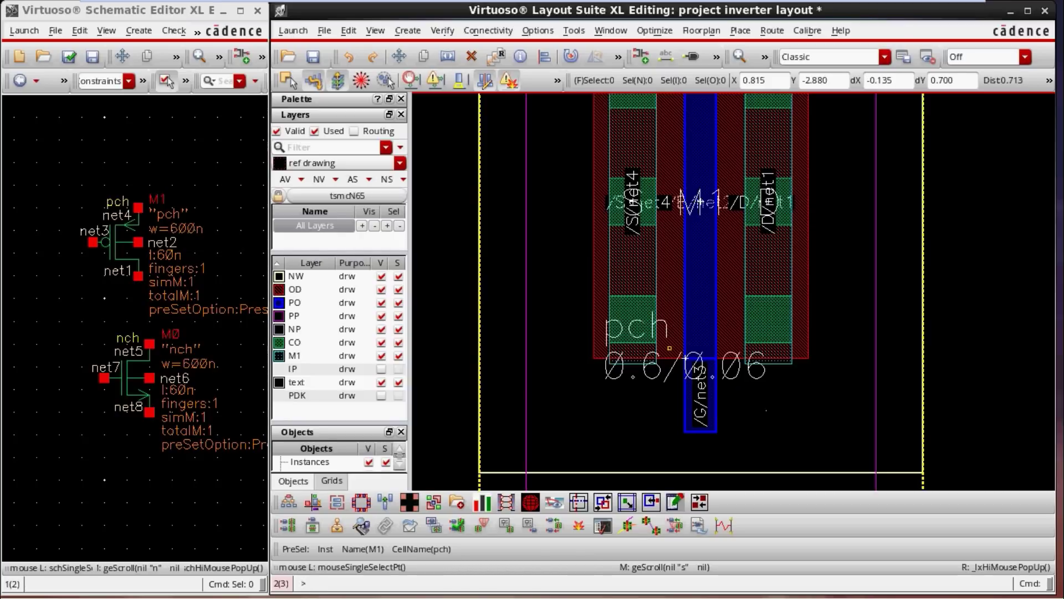
ctrl+scroll(741, 386, down, 1)
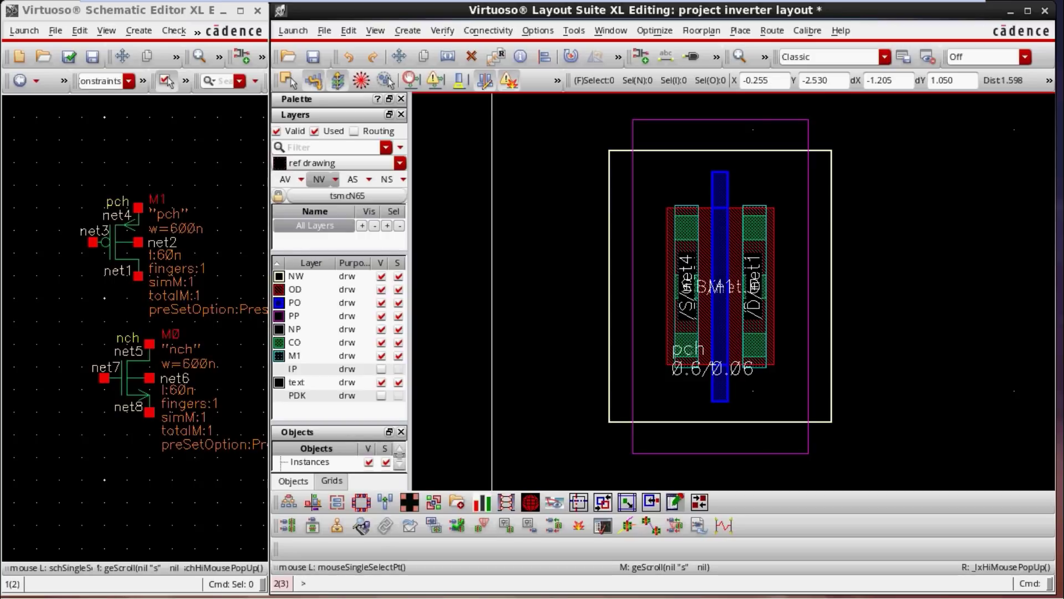
click(319, 179)
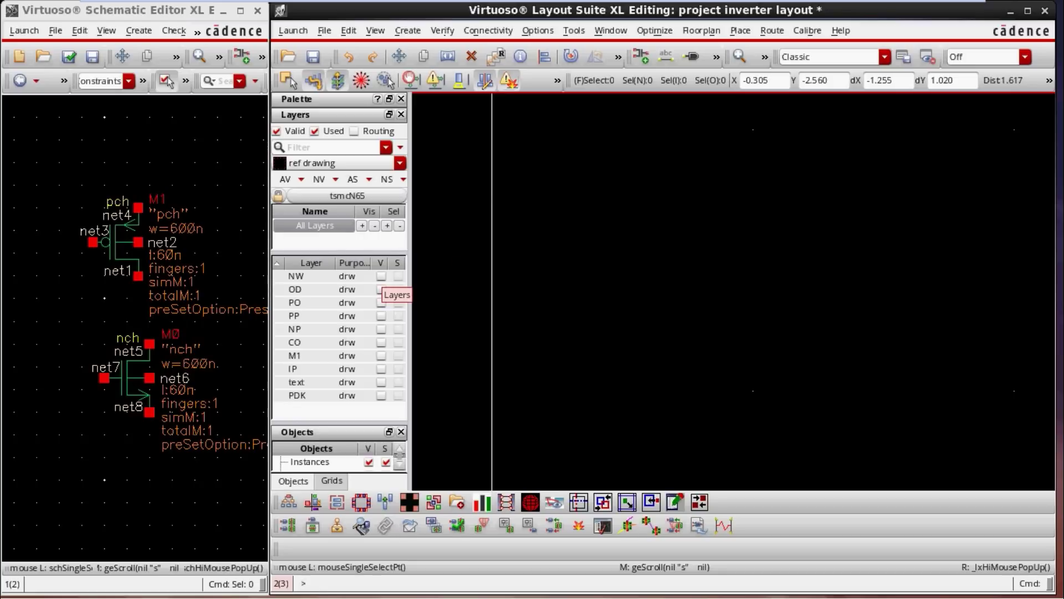
Step: Make the NW and OD layers visible and selectable, showing the n-well and both diffusions
click(381, 276)
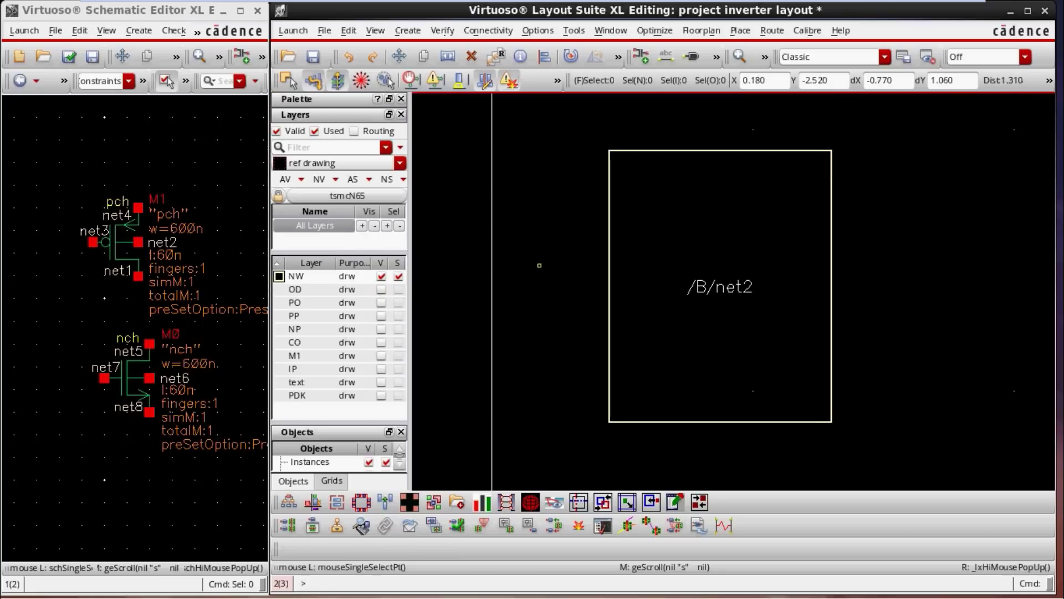
ctrl+scroll(555, 300, down, 2)
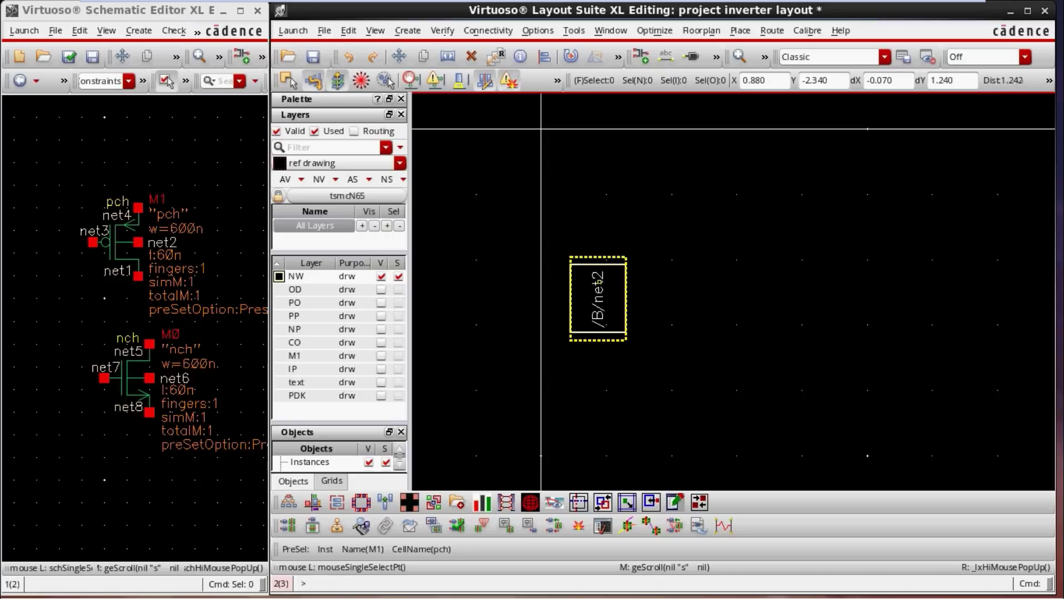
click(116, 239)
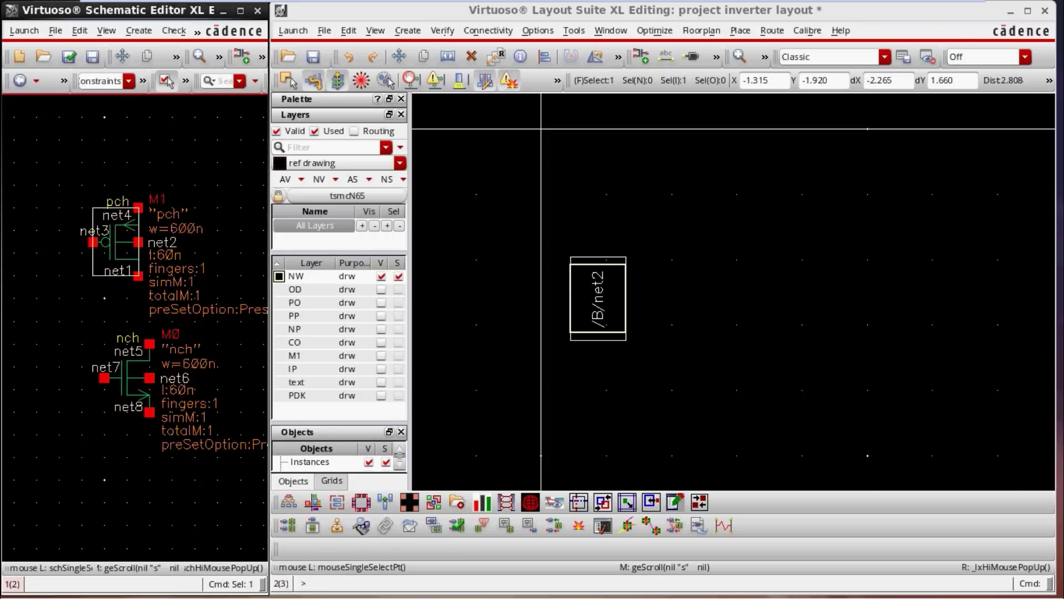
key(ctrl+d)
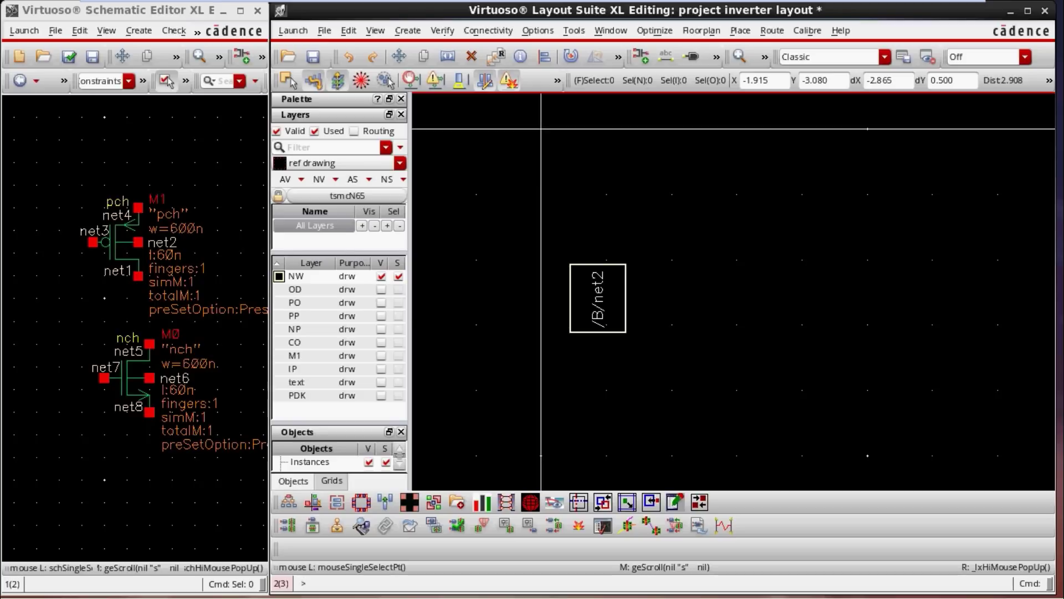
click(382, 289)
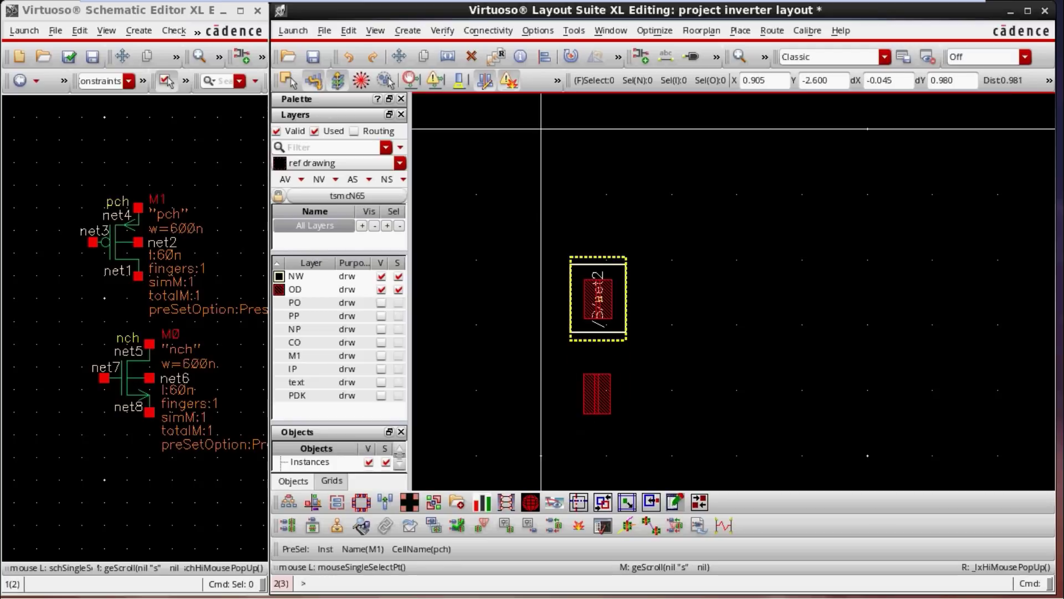
Step: Zoom in on pch M1's OD region until /S/net4, /B/net2 and /D/net1 are readable
ctrl+scroll(596, 301, up, 2)
ctrl+scroll(596, 306, up, 1)
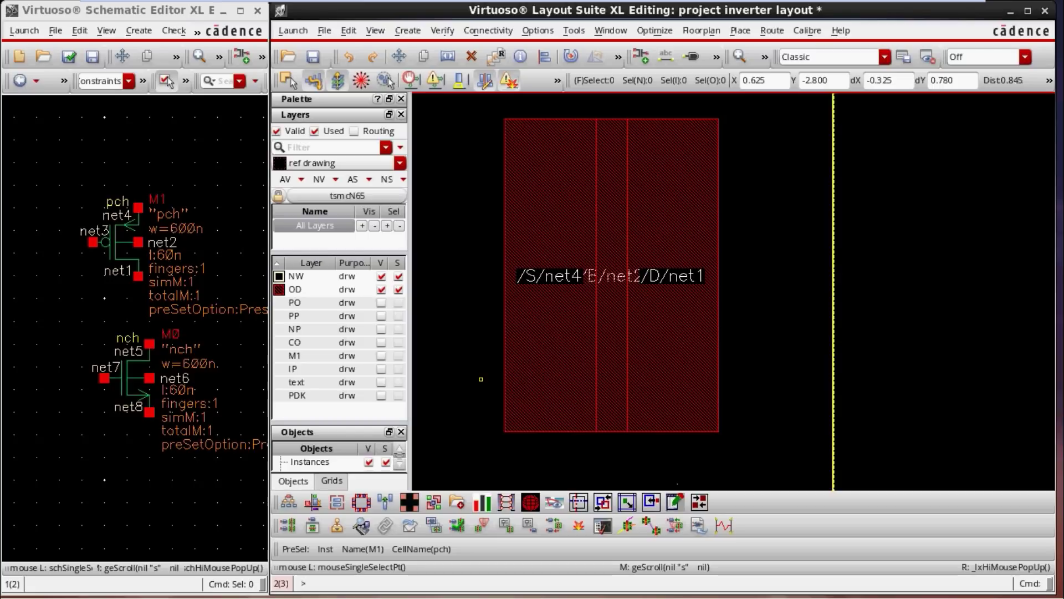
Step: Measure pch M1's source and drain diffusion widths with two rulers, each 0.175
key(k)
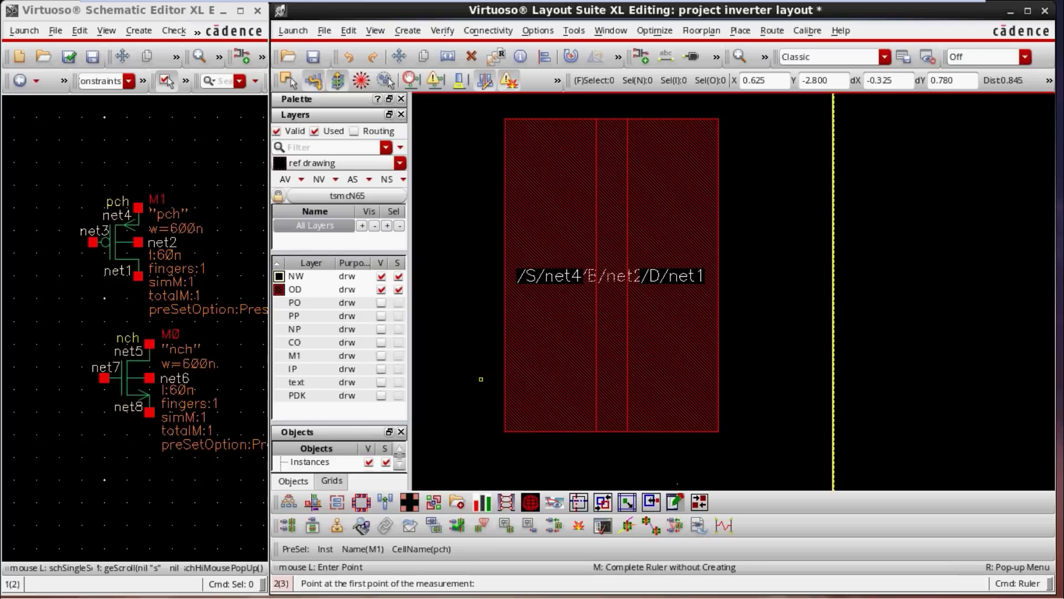
click(504, 403)
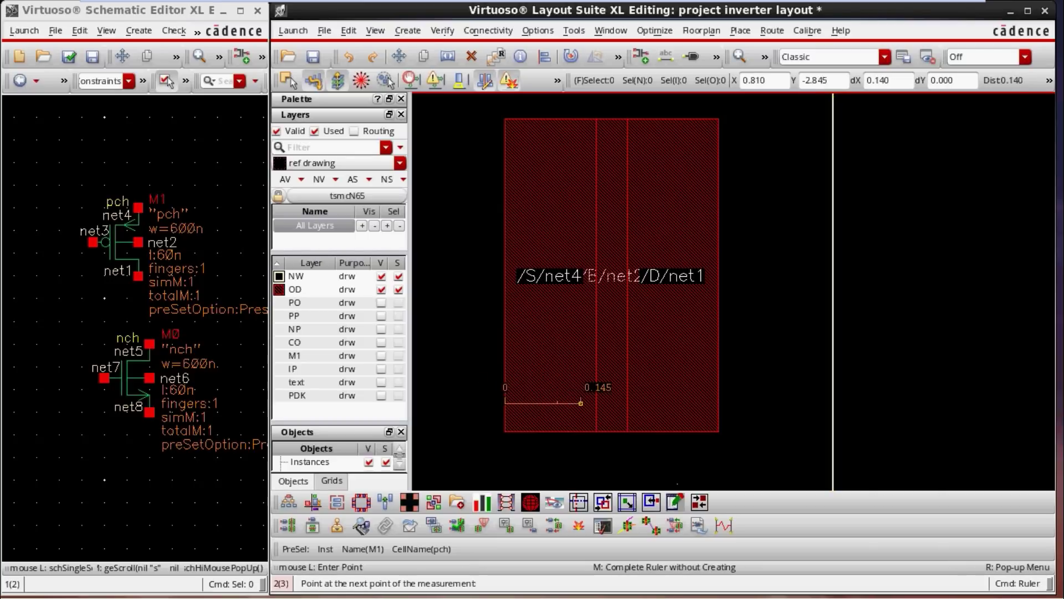
click(595, 409)
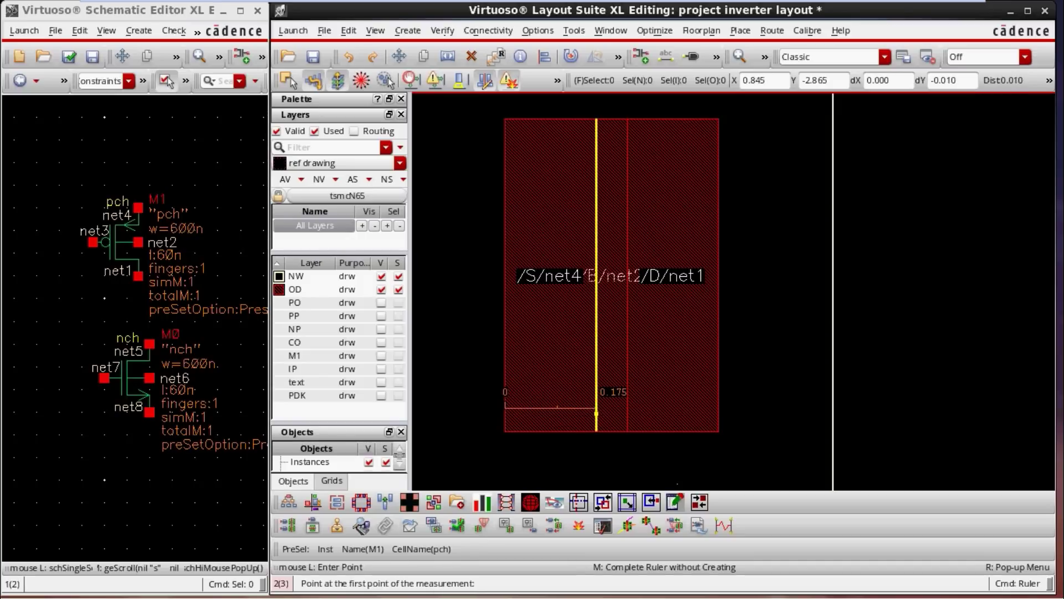
click(627, 407)
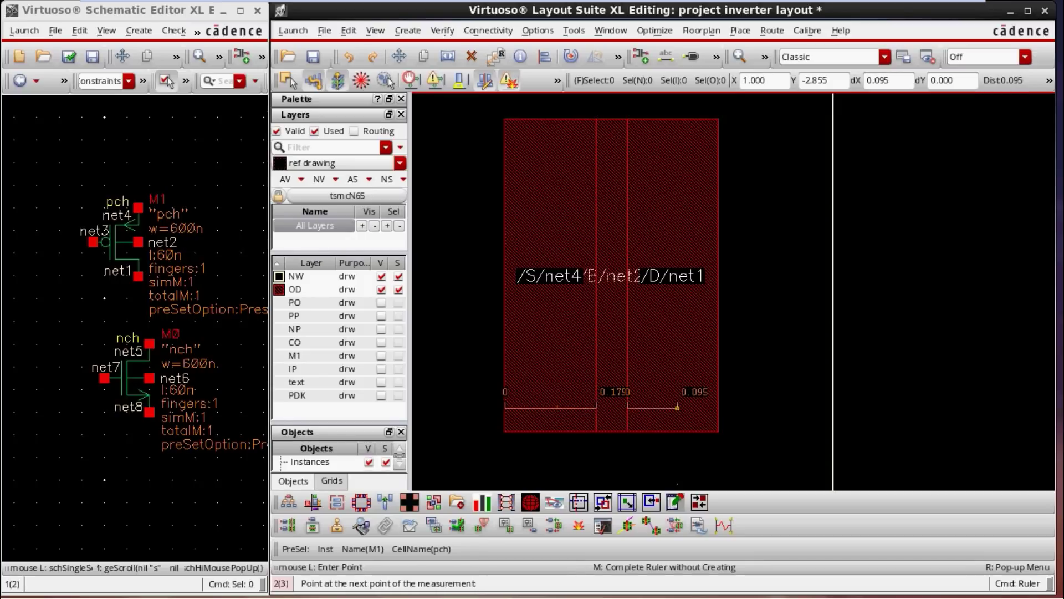
click(719, 408)
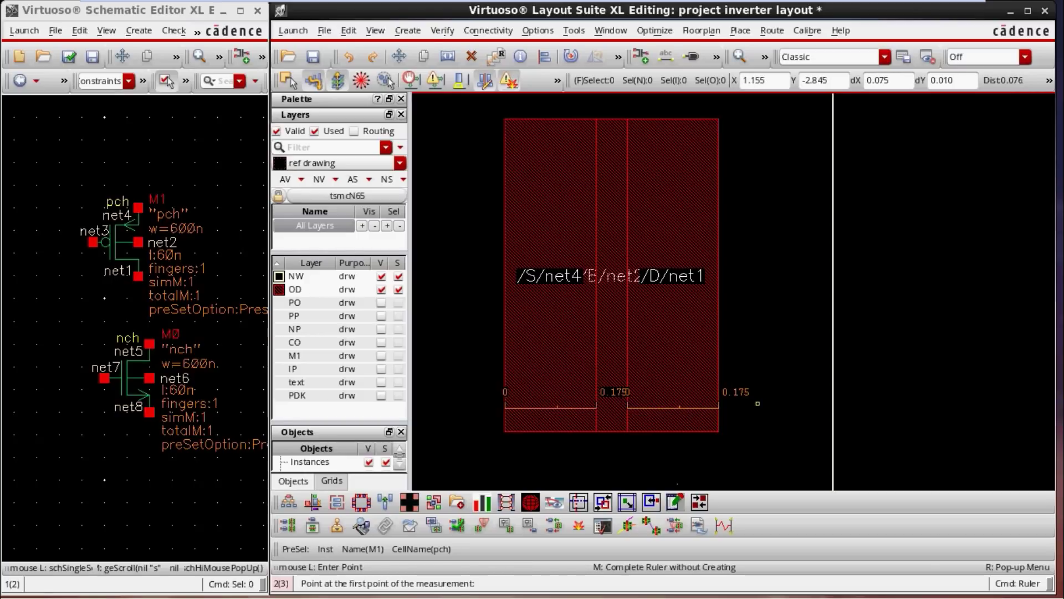
Step: Add a vertical ruler showing the OD region's 0.6 height, then end the Ruler
click(497, 431)
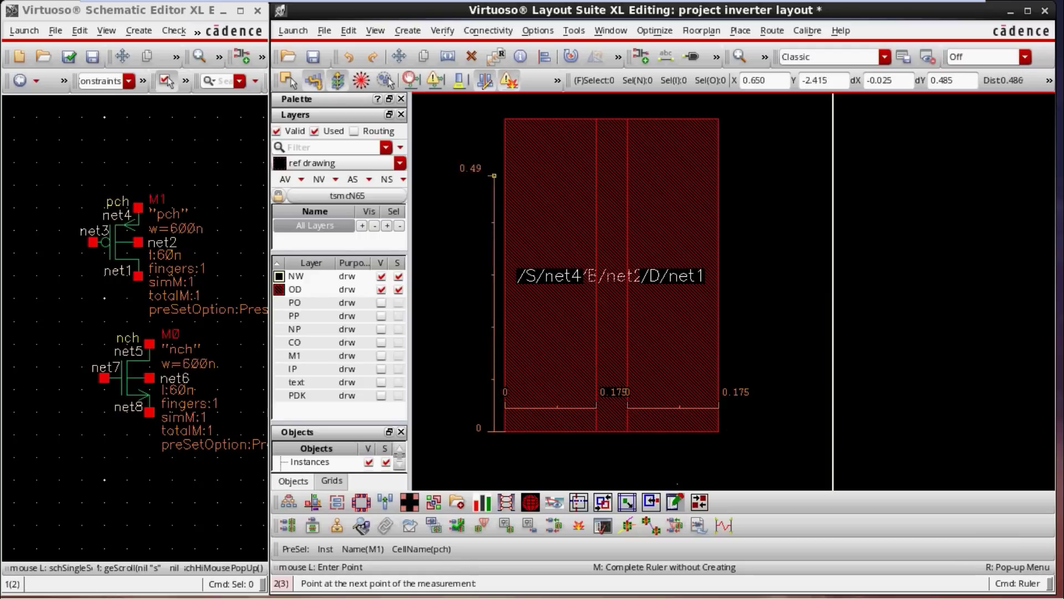
click(486, 118)
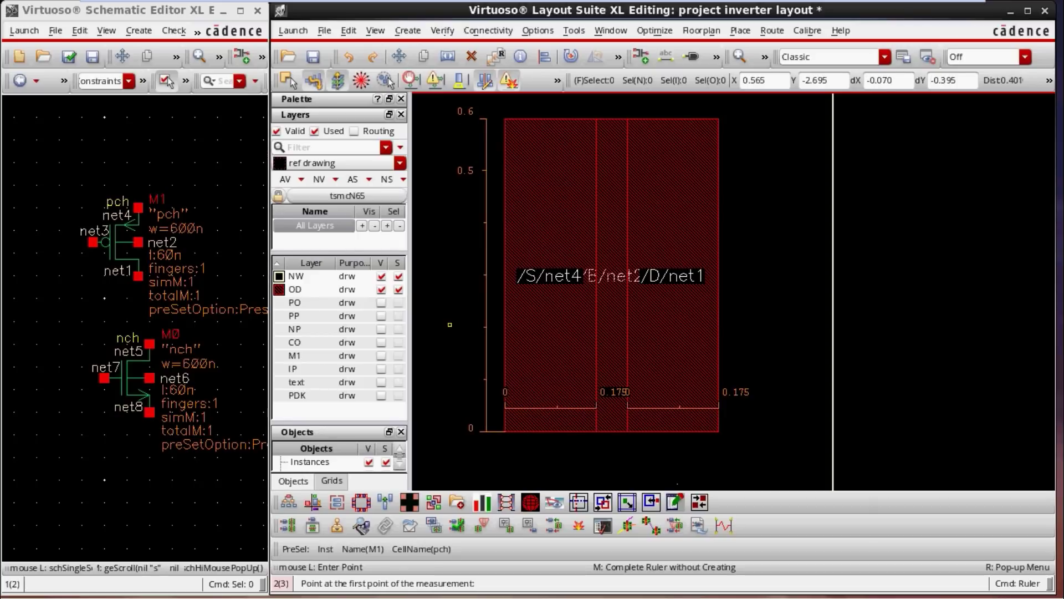
key(Escape)
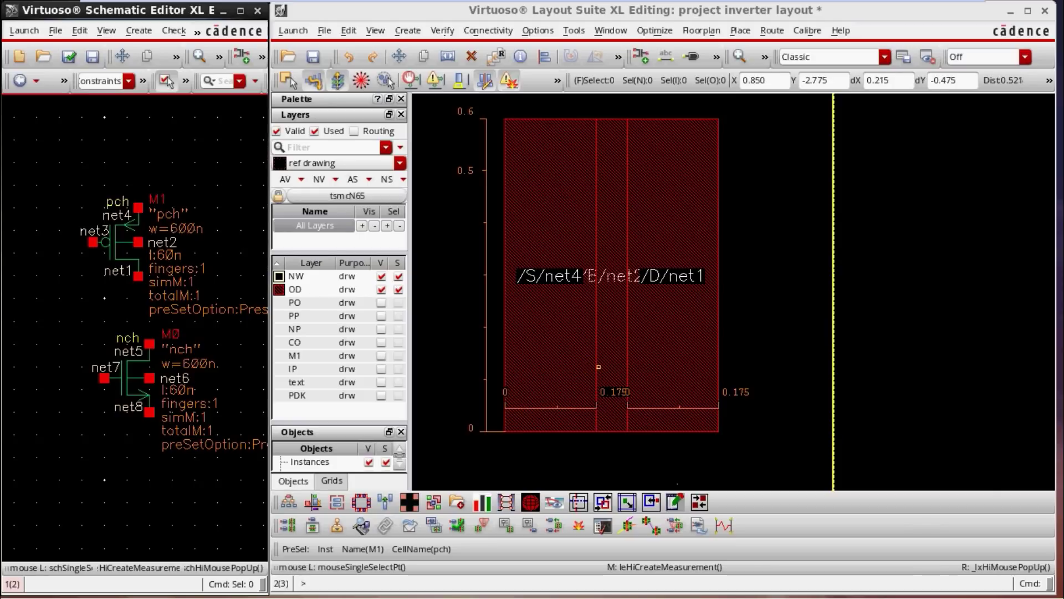
Step: Measure the central gate strip with a ruler reading 0.06
click(802, 363)
key(k)
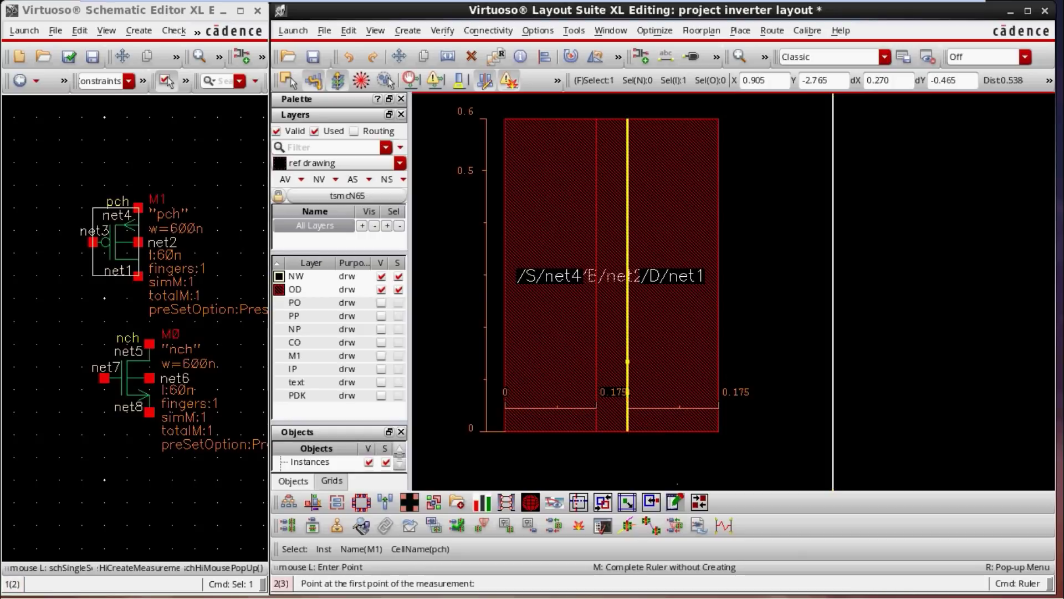
click(597, 359)
click(628, 359)
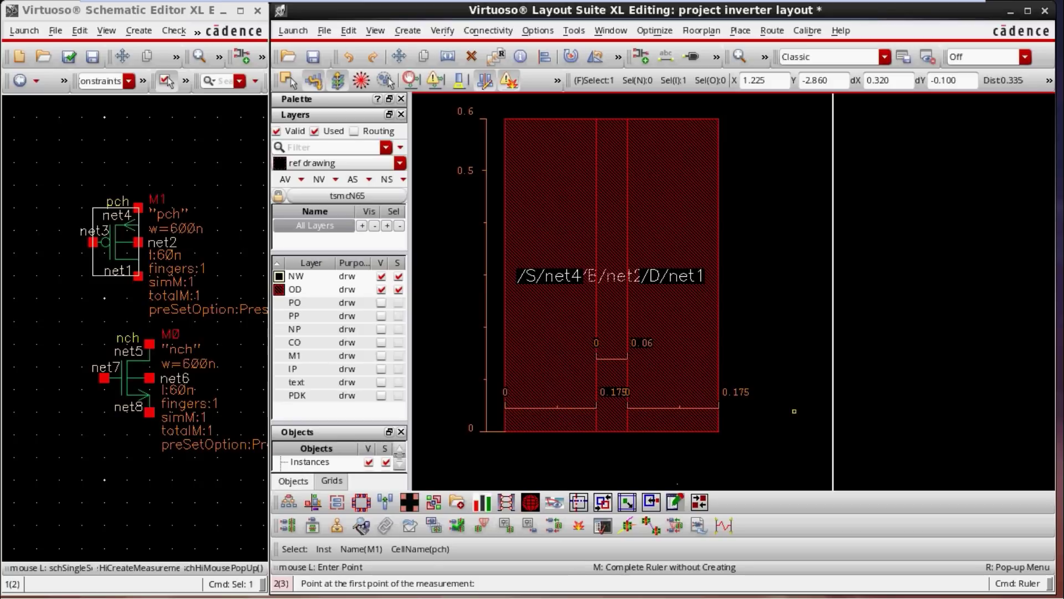
key(Escape)
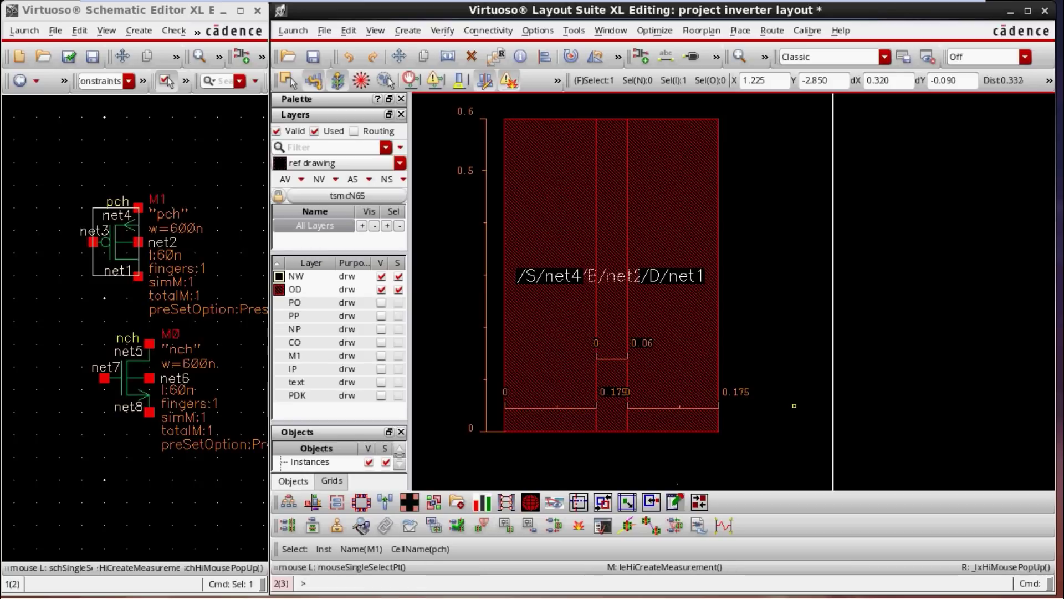
Step: Fit the full pch M1 in view with its 0.06, 0.175 and 0.6 rulers
scroll(622, 366, up, 1)
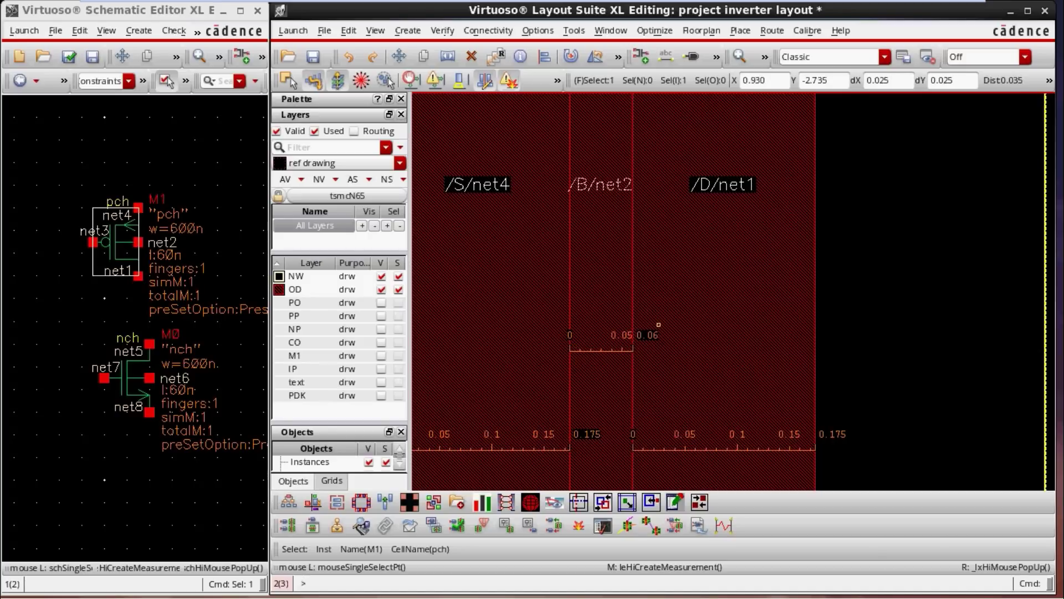
ctrl+scroll(638, 350, up, 3)
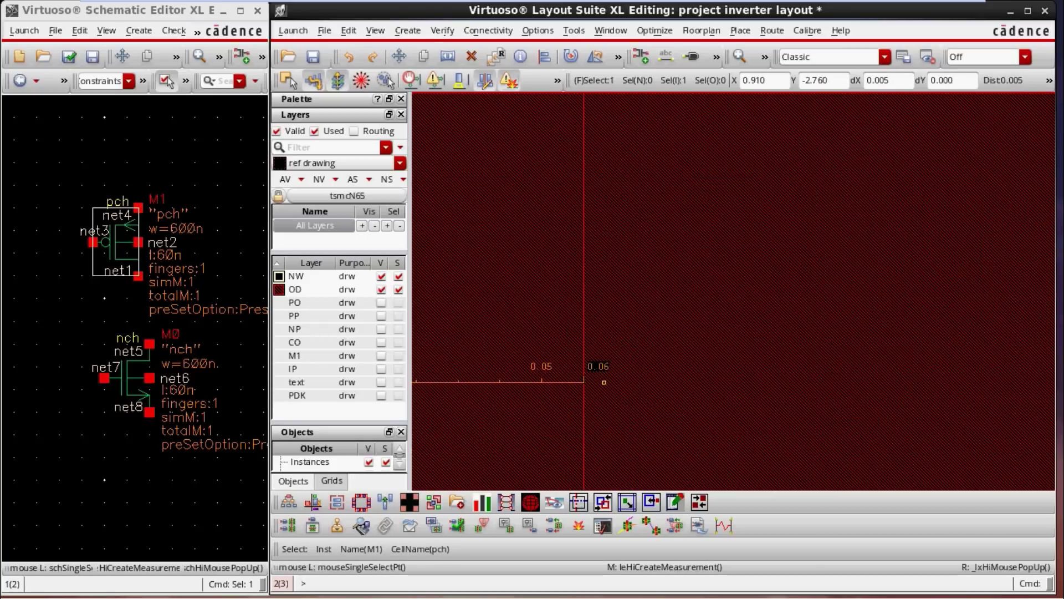
ctrl+scroll(604, 382, down, 1)
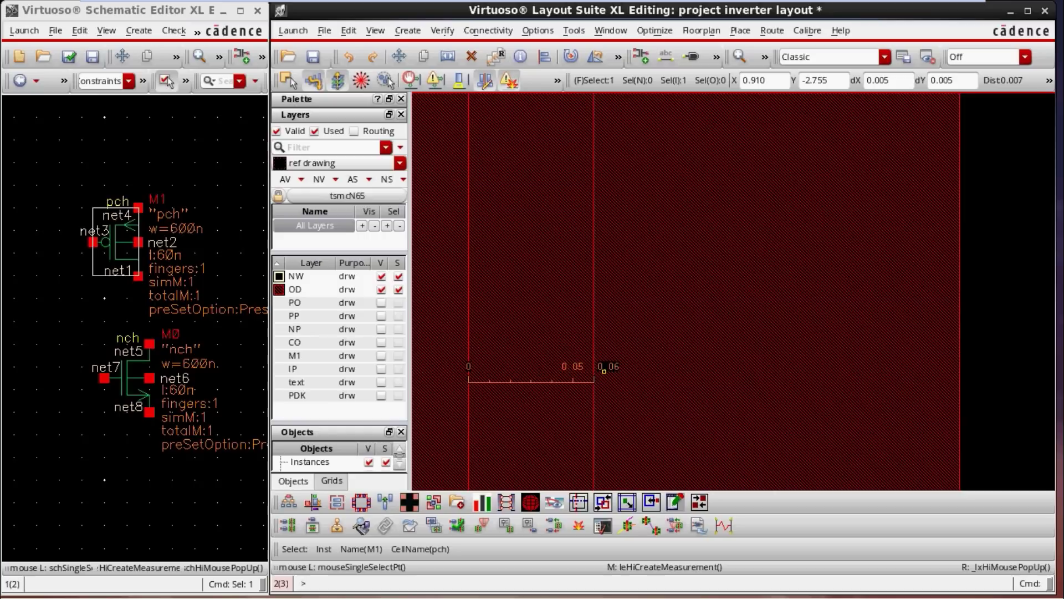
ctrl+scroll(604, 371, down, 1)
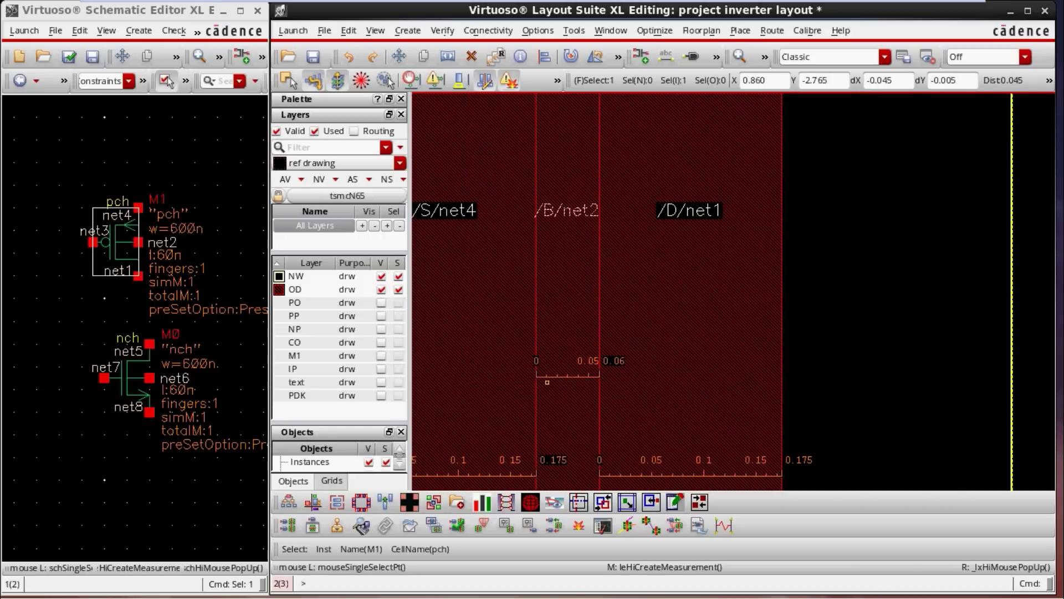
ctrl+scroll(620, 382, down, 1)
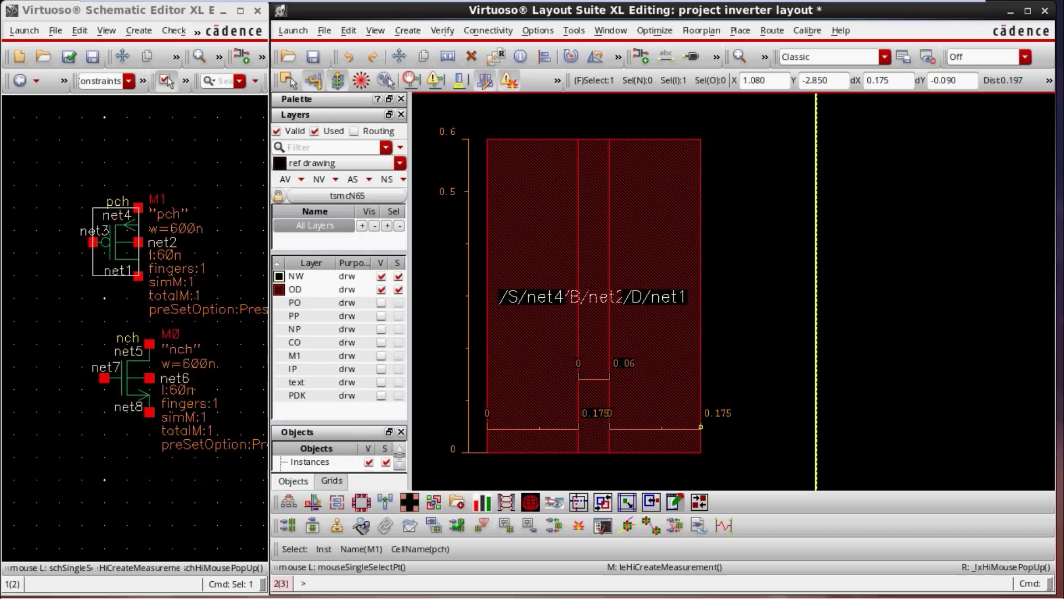
ctrl+scroll(600, 426, up, 1)
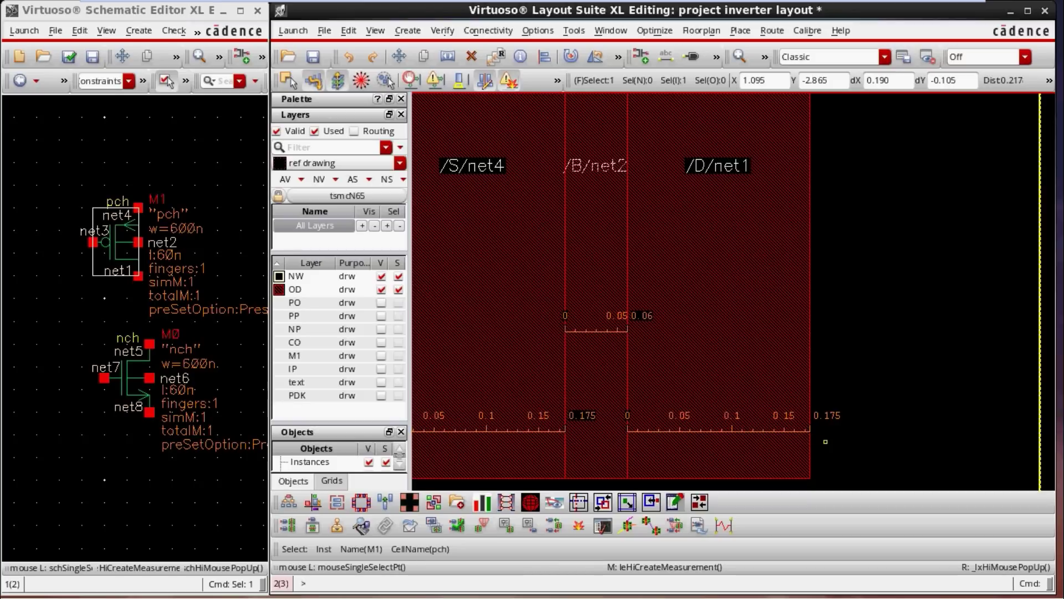
key(f)
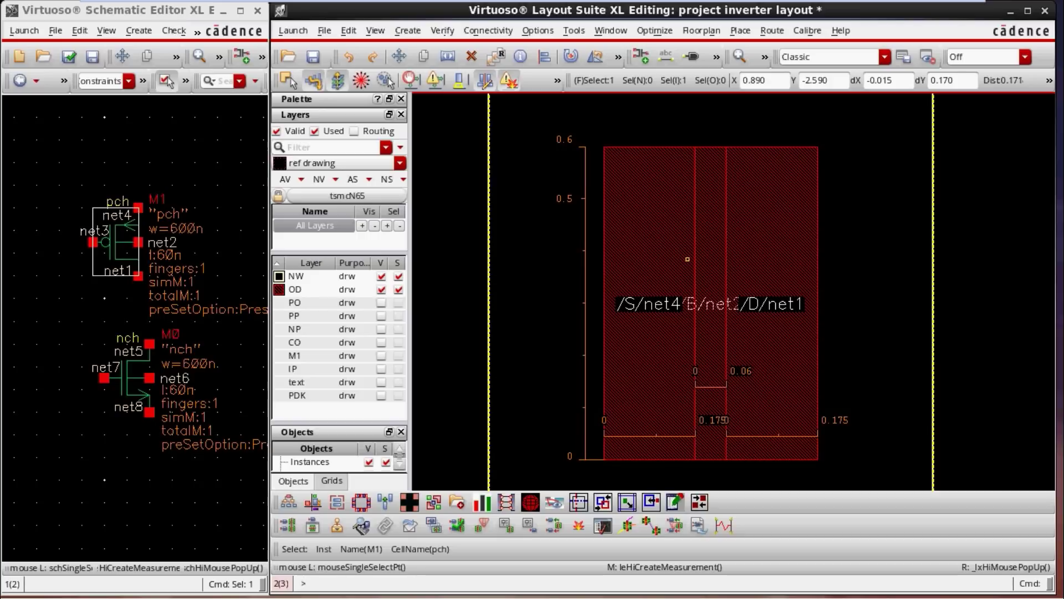
Step: Deselect M1 and zoom so nch M0 with /S/net8 and /D/net5 fills the view
ctrl+scroll(687, 259, down, 3)
click(803, 316)
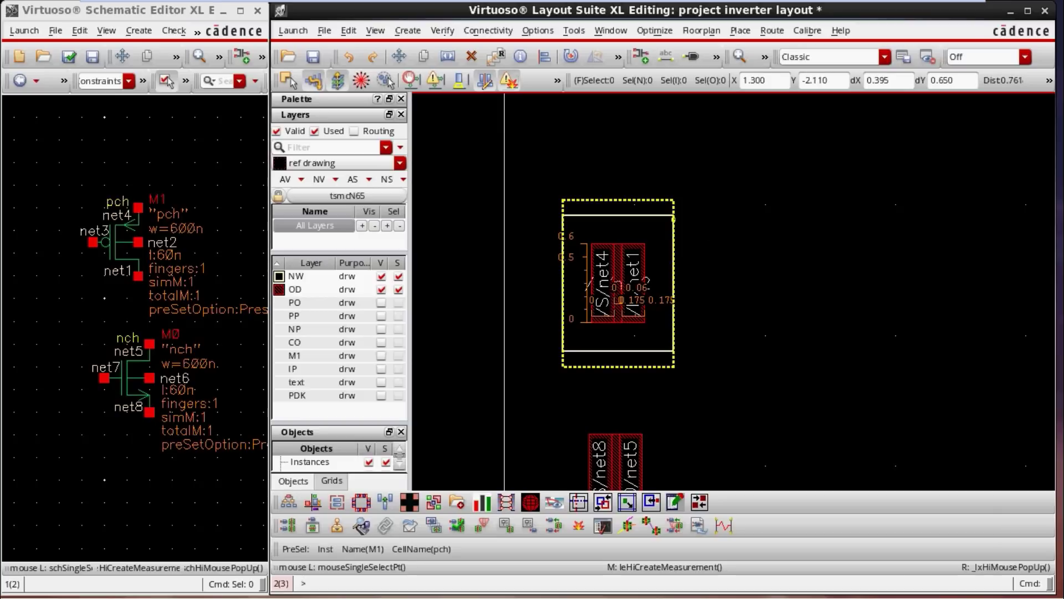
ctrl+scroll(606, 291, up, 2)
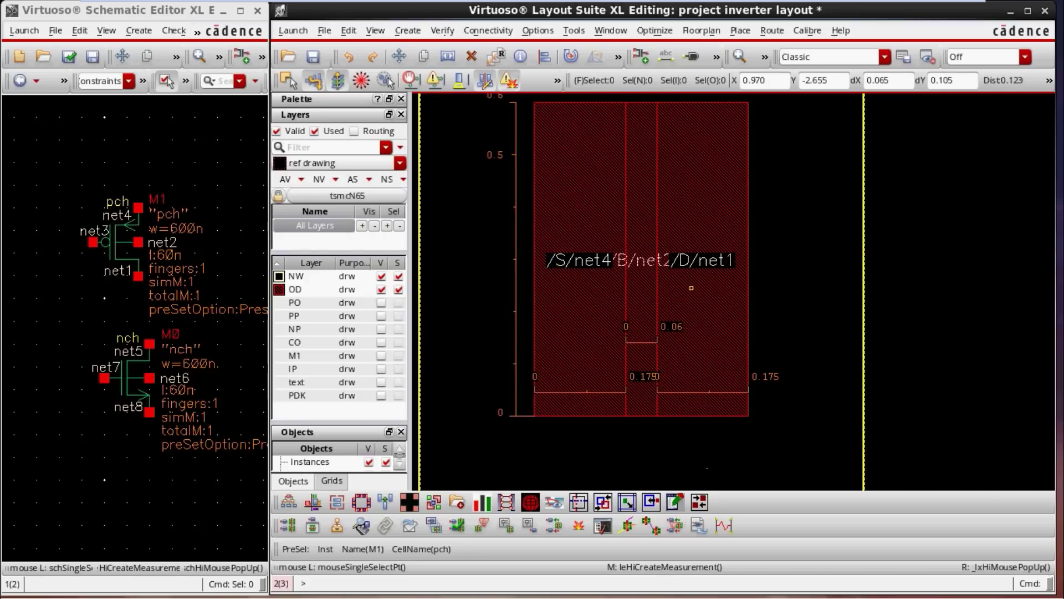
ctrl+scroll(699, 266, down, 4)
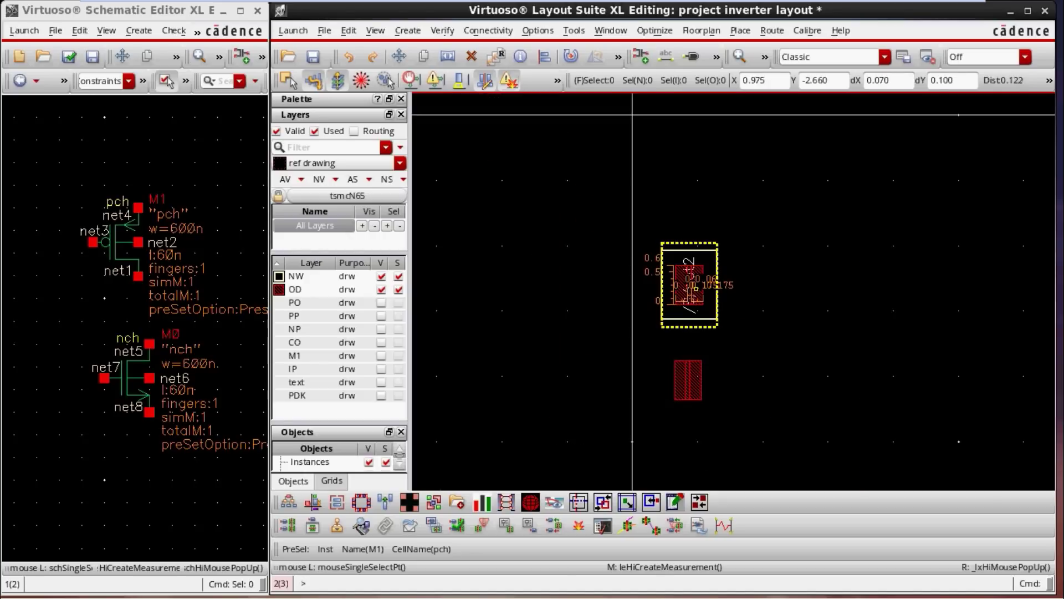
ctrl+scroll(695, 288, up, 2)
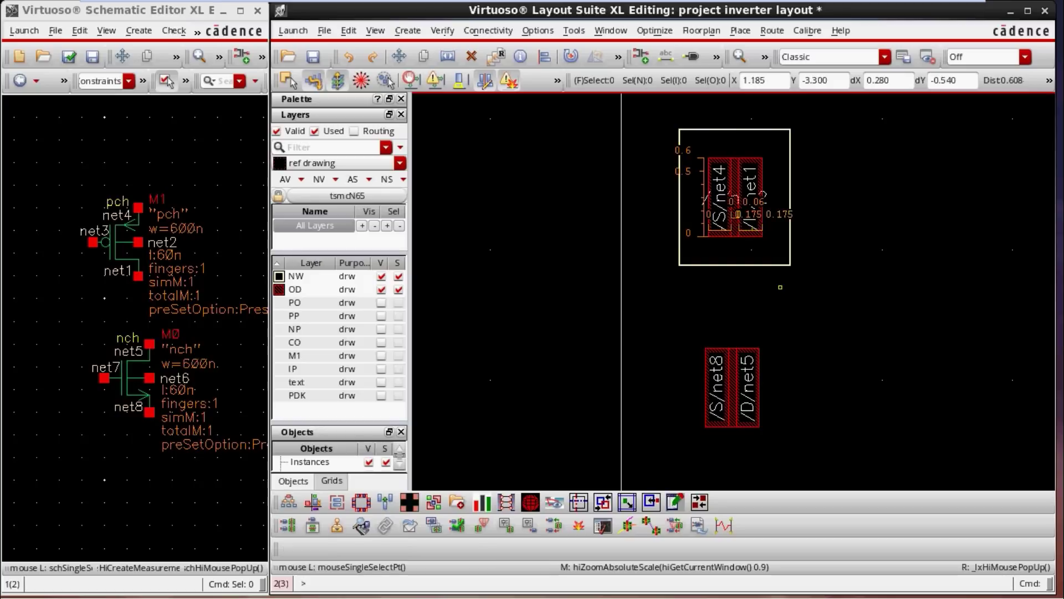
ctrl+scroll(731, 422, up, 4)
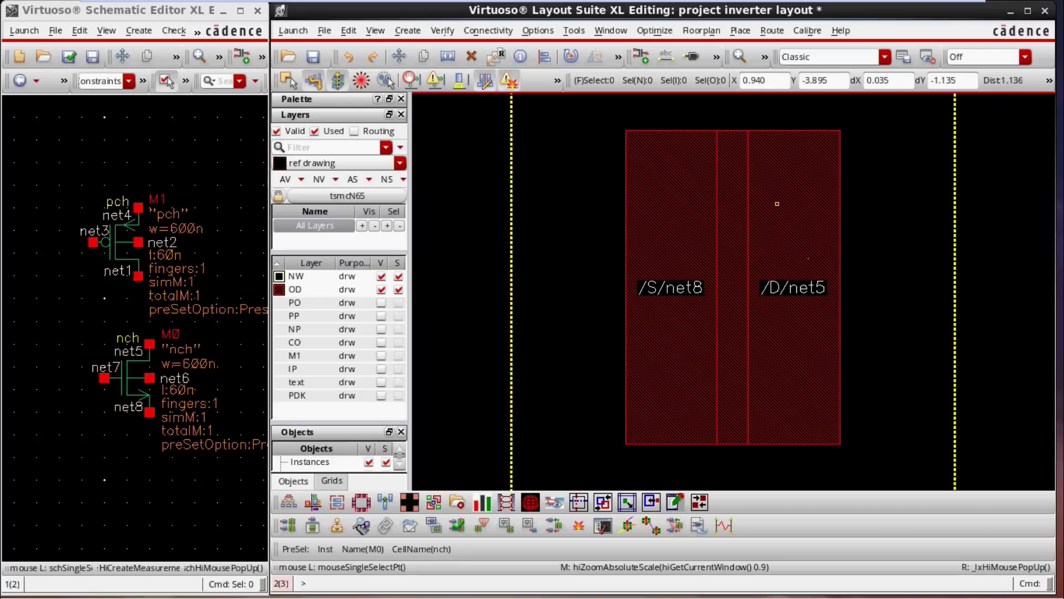
Step: Ruler-measure M0: 0.06 gate gap, 0.175 source and drain widths, 0.6 height
key(k)
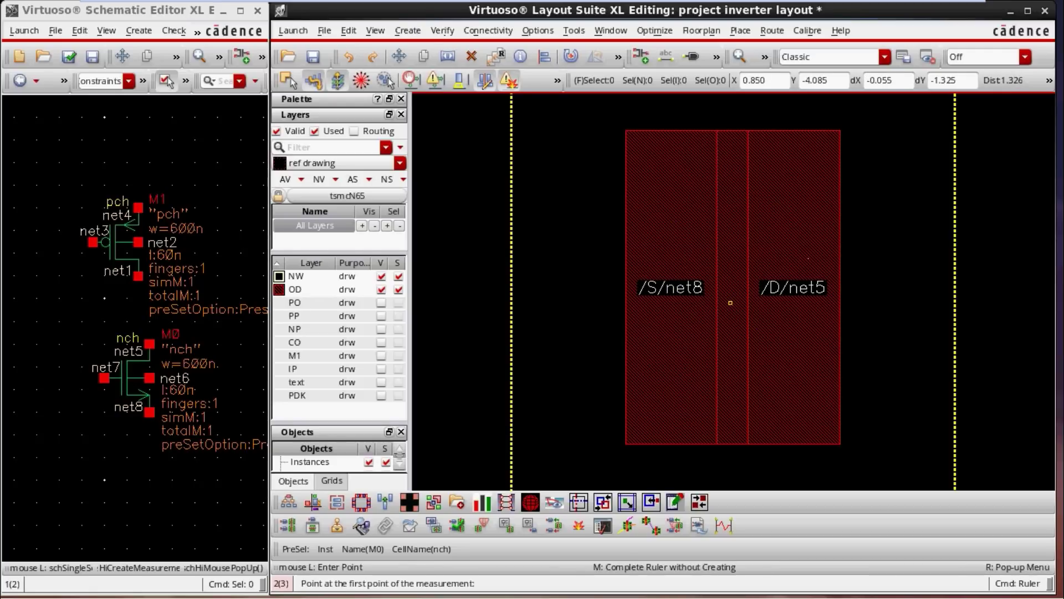
click(717, 315)
click(748, 316)
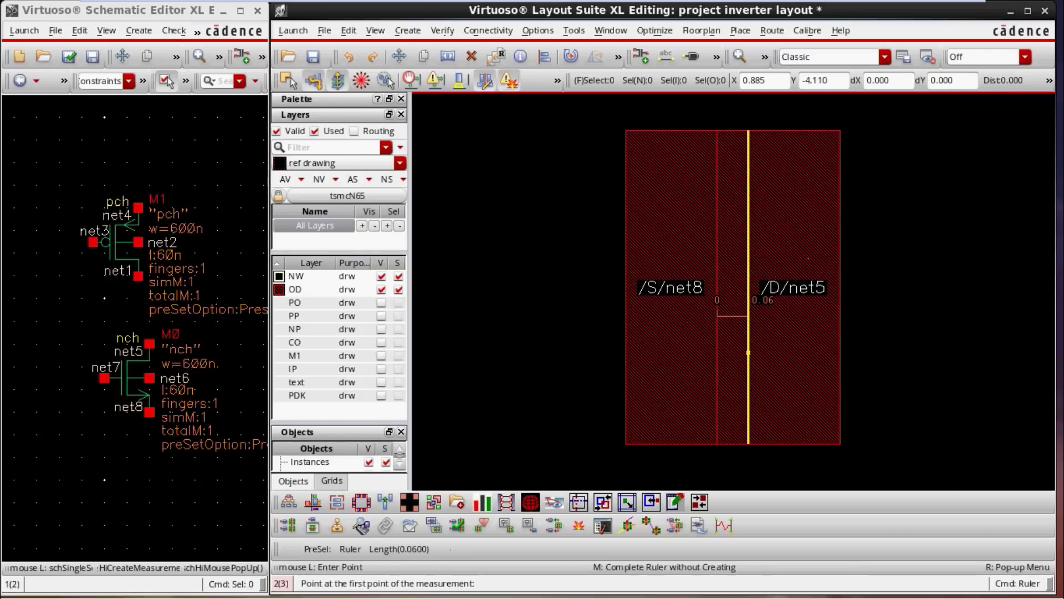
click(626, 421)
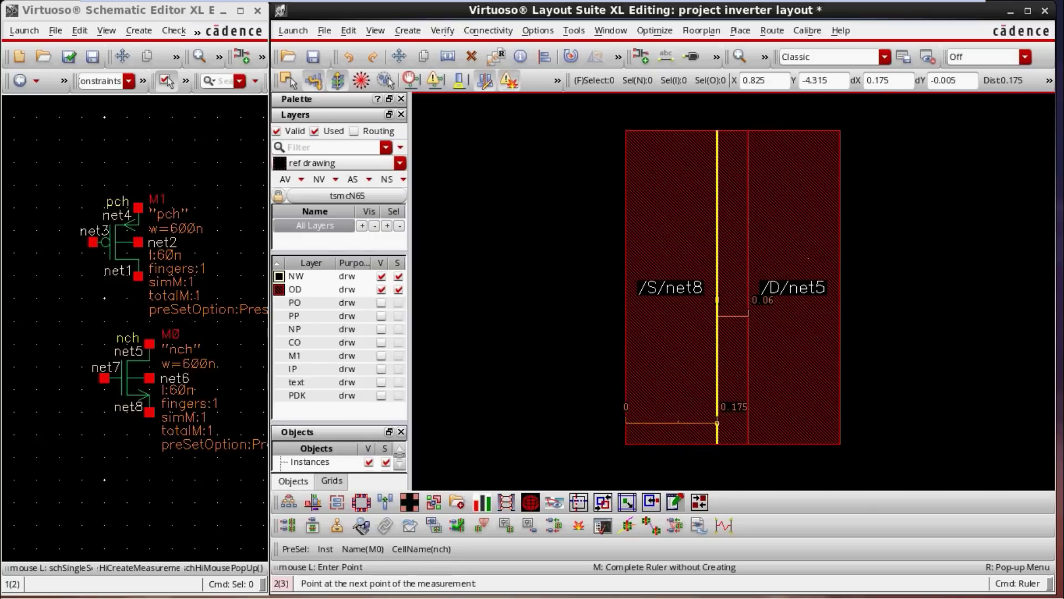
click(717, 422)
click(749, 417)
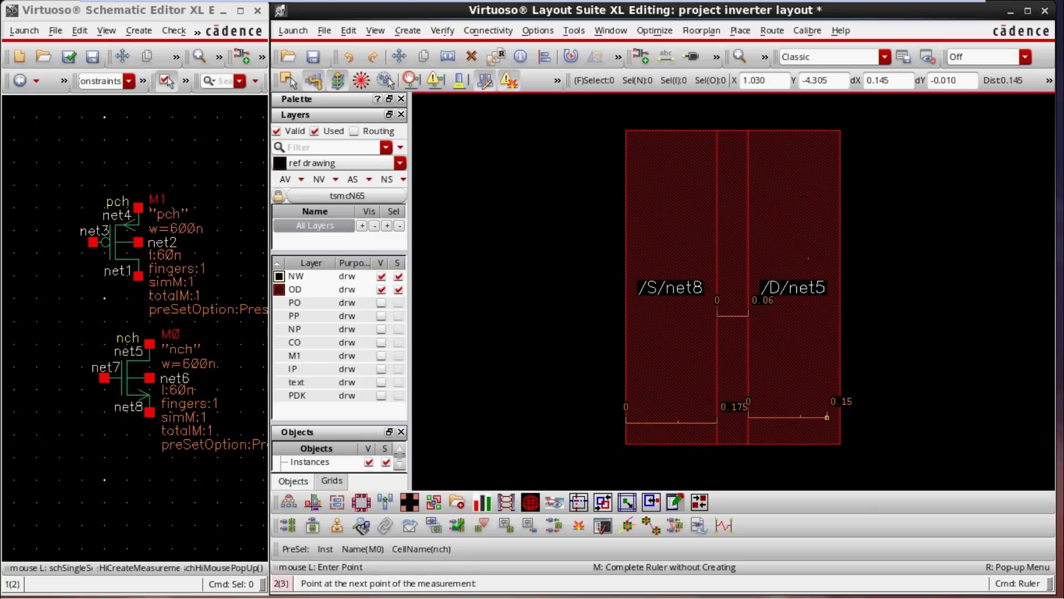
click(840, 414)
click(626, 443)
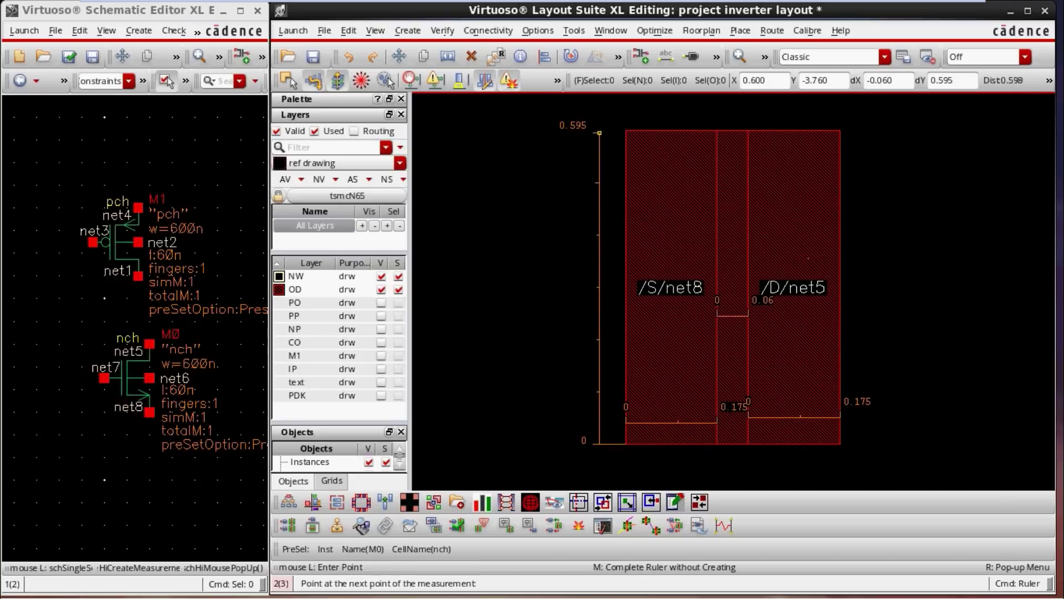
click(599, 130)
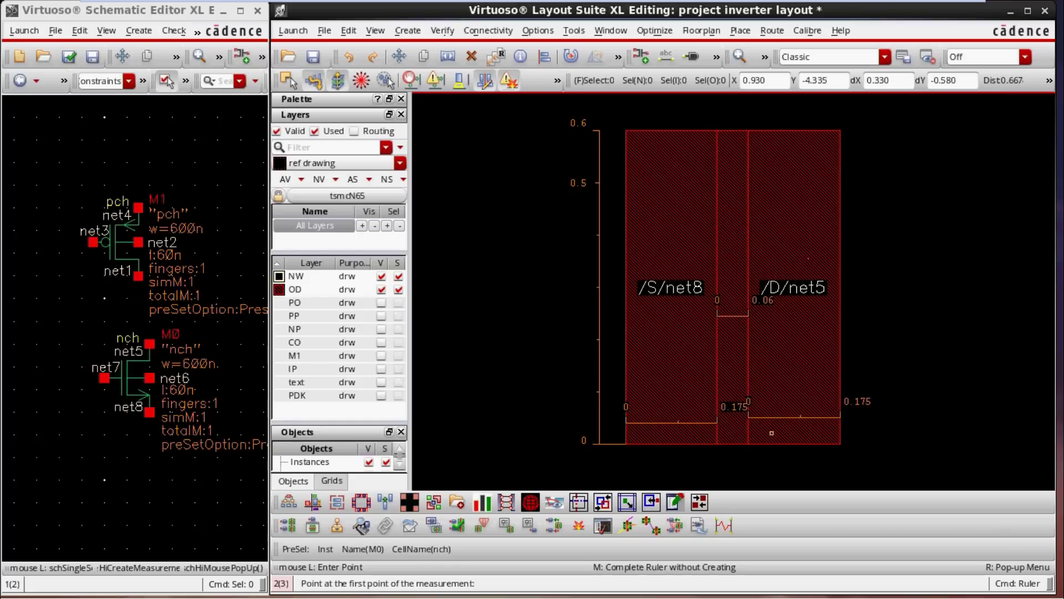
Step: Zoom around the measured M0 diffusion and end the Ruler command
ctrl+scroll(750, 379, down, 2)
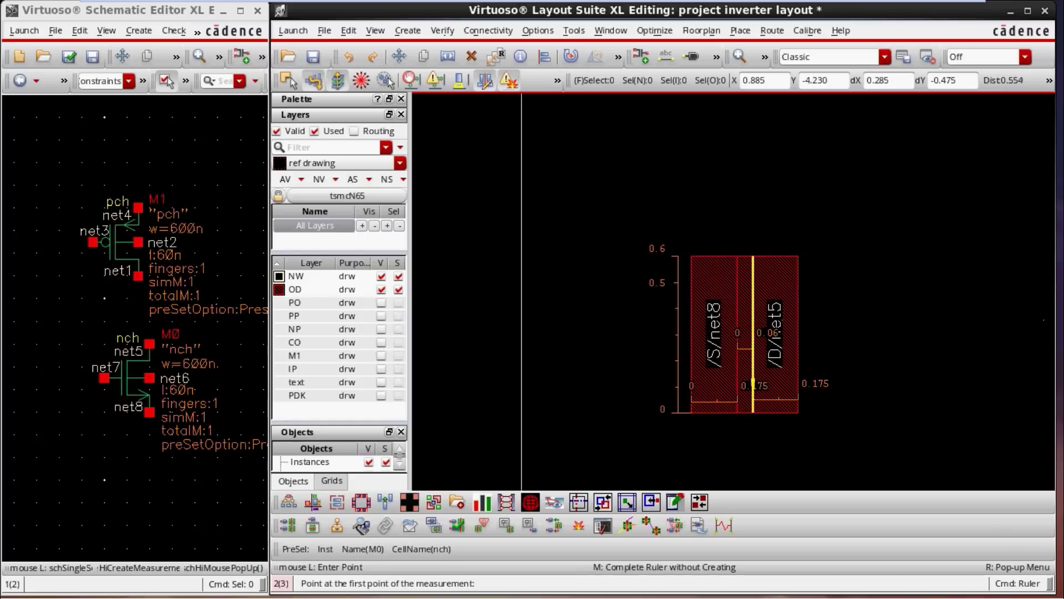
ctrl+scroll(687, 371, down, 3)
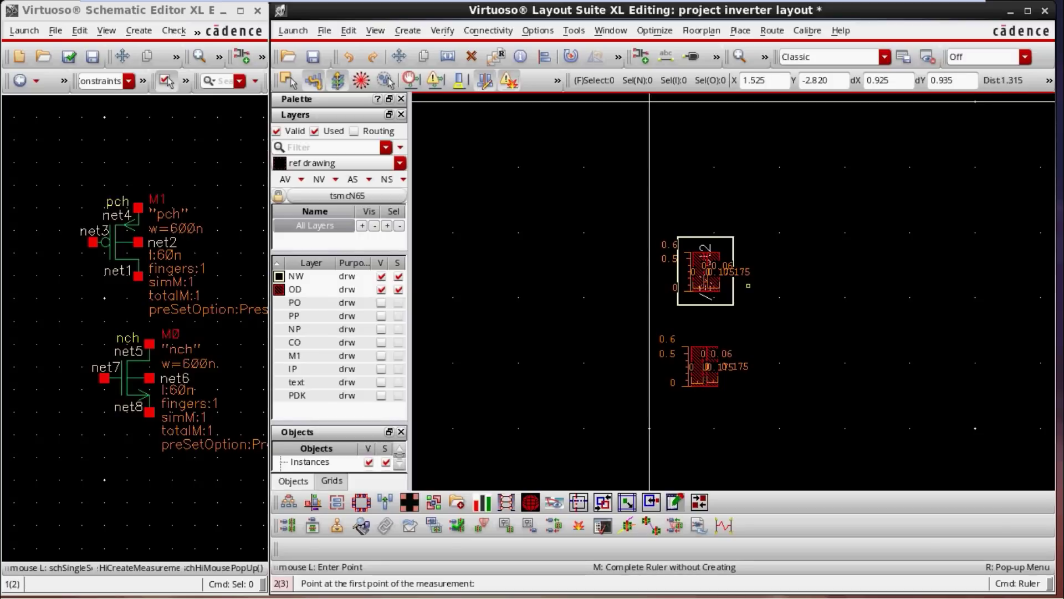
ctrl+scroll(714, 290, up, 1)
ctrl+scroll(699, 289, up, 1)
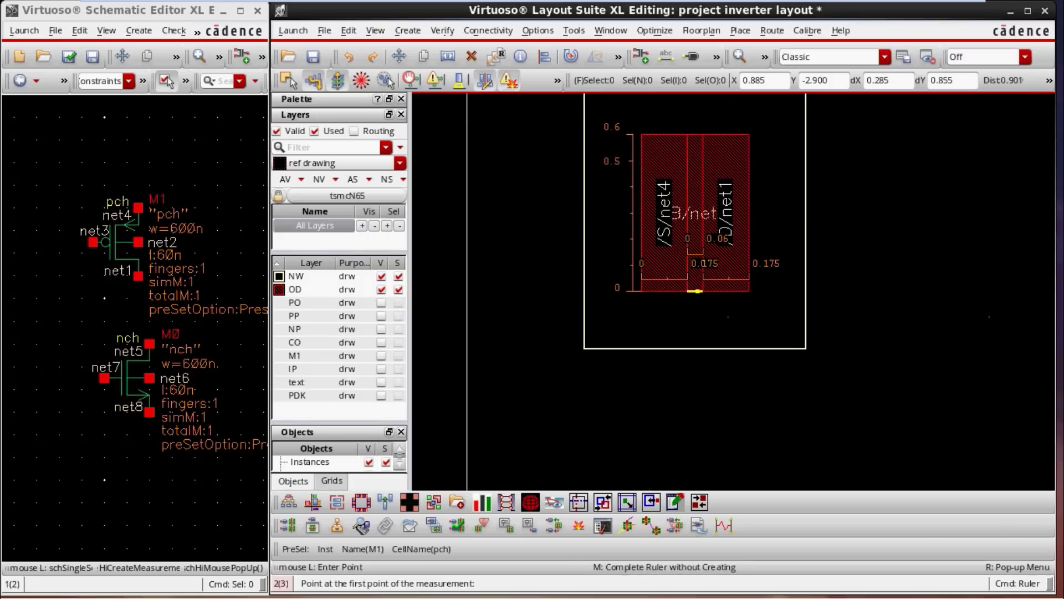
ctrl+scroll(845, 286, down, 1)
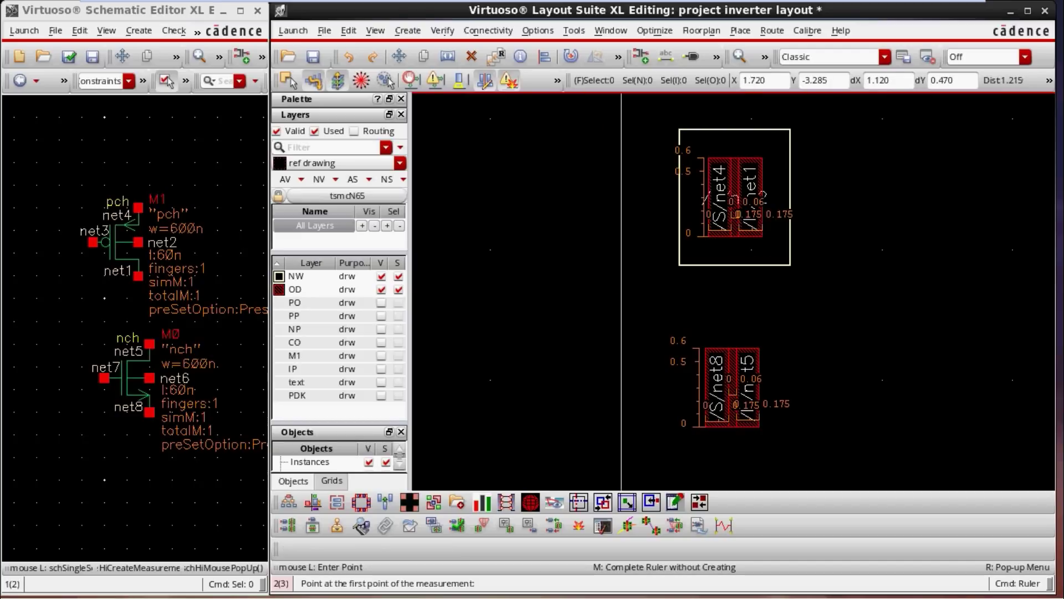
ctrl+scroll(812, 197, up, 2)
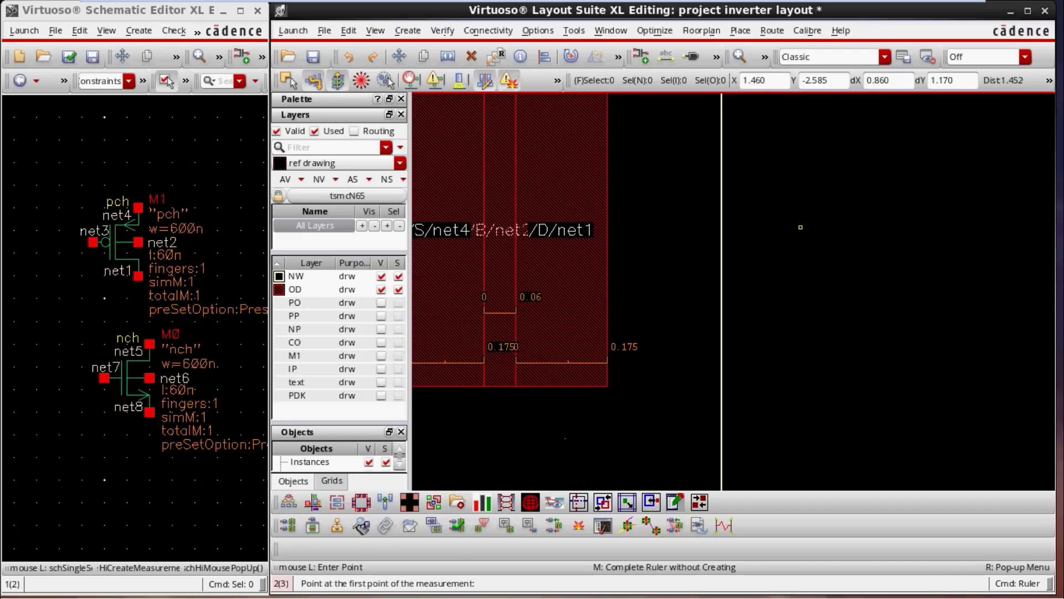
ctrl+scroll(800, 227, down, 2)
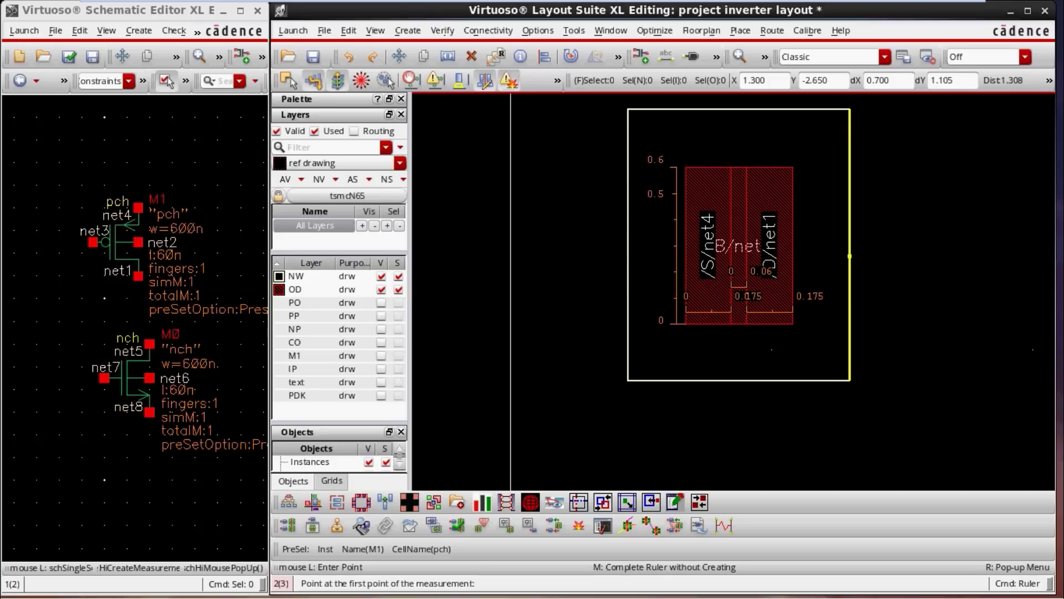
key(Escape)
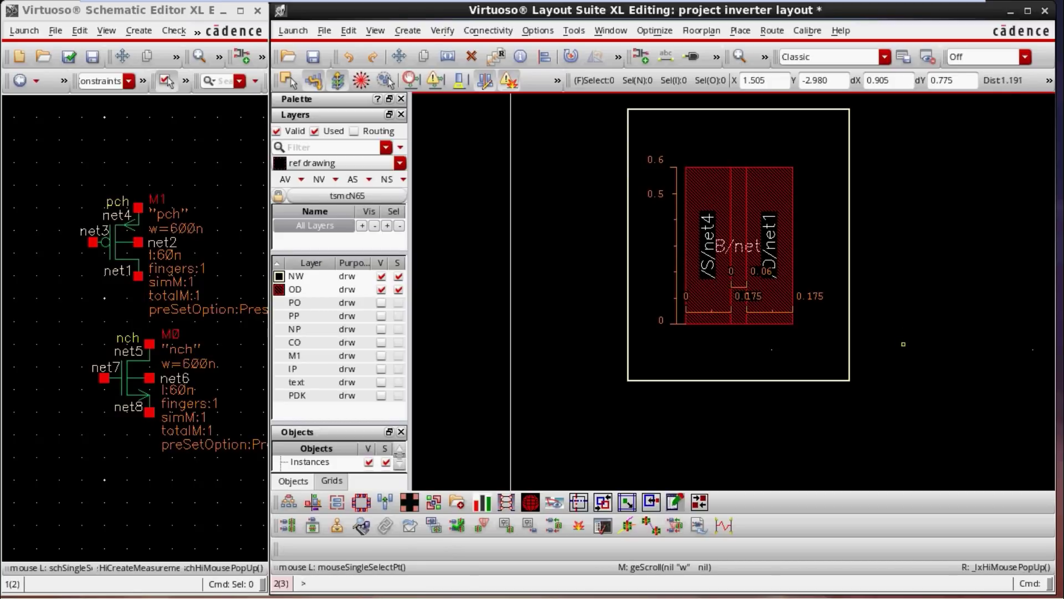
Step: Clear all rulers with Shift+K and pan to show both pch M1 and nch M0
key(shift+k)
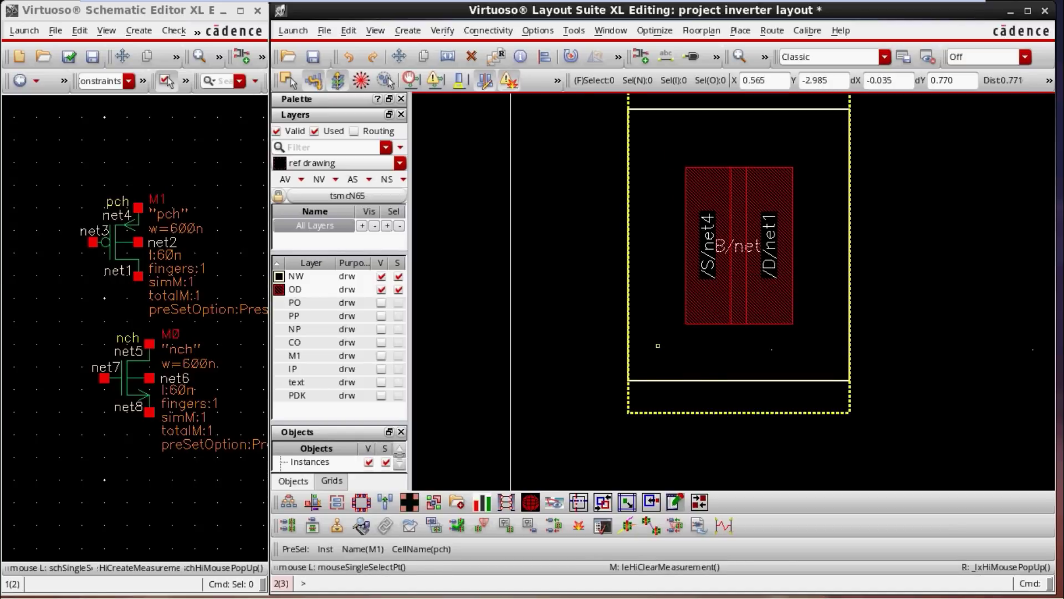
ctrl+scroll(658, 345, down, 1)
middle_drag(658, 345, 694, 248)
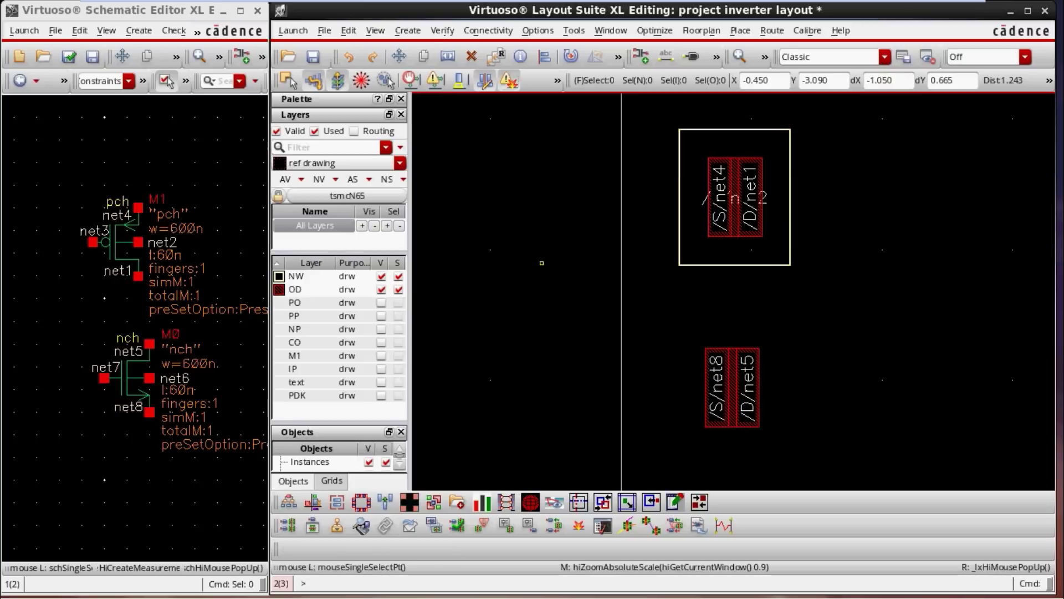
Step: Show the PO layer and measure nch M0's poly gate width as 0.06
click(380, 302)
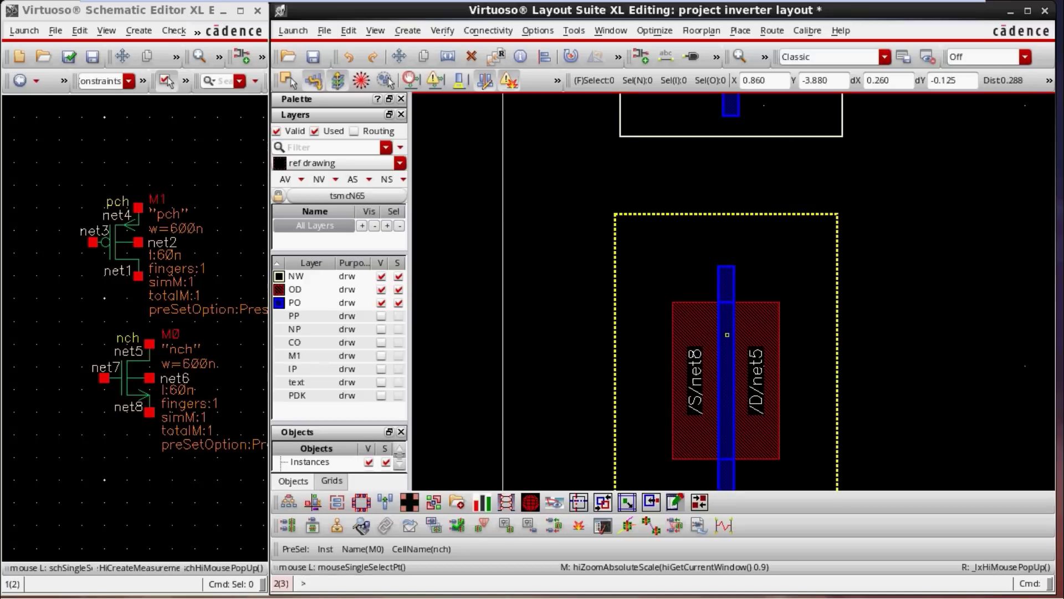
ctrl+scroll(726, 380, up, 2)
key(k)
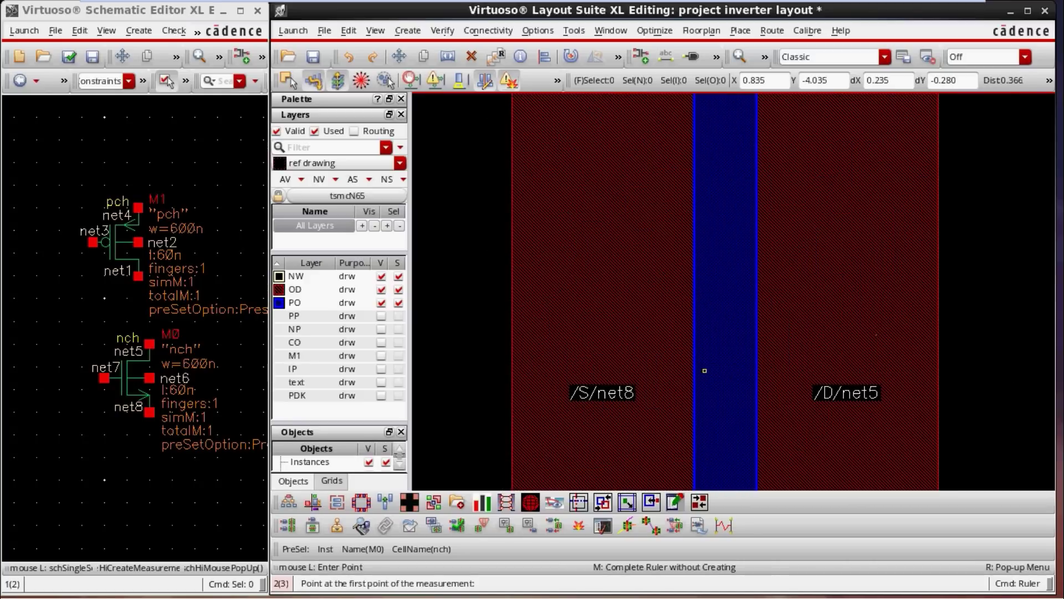
click(695, 349)
click(757, 349)
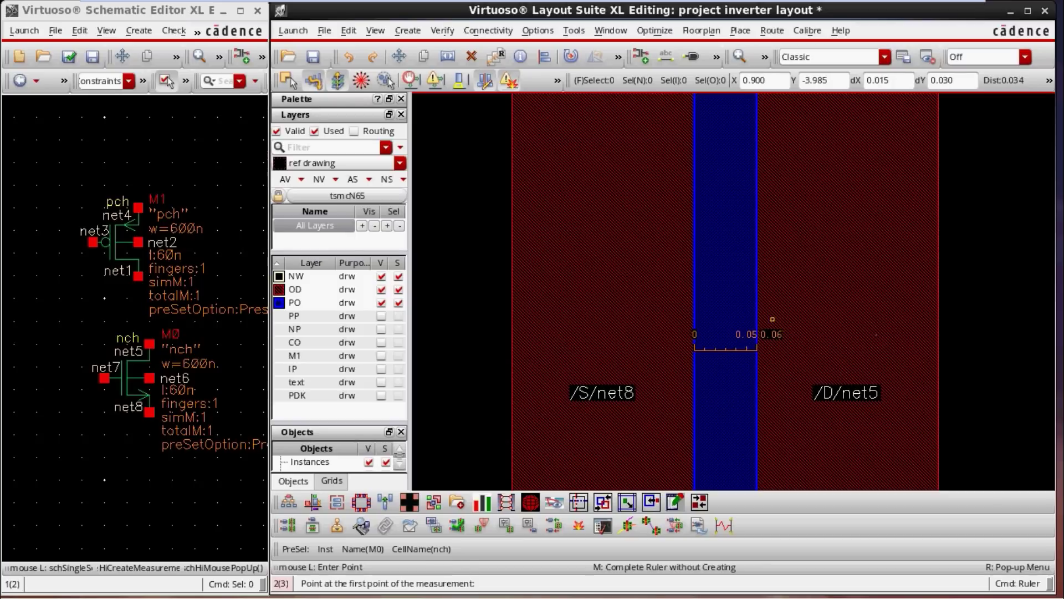
Step: Measure pch M1's poly gate width, also 0.06
ctrl+scroll(757, 375, down, 3)
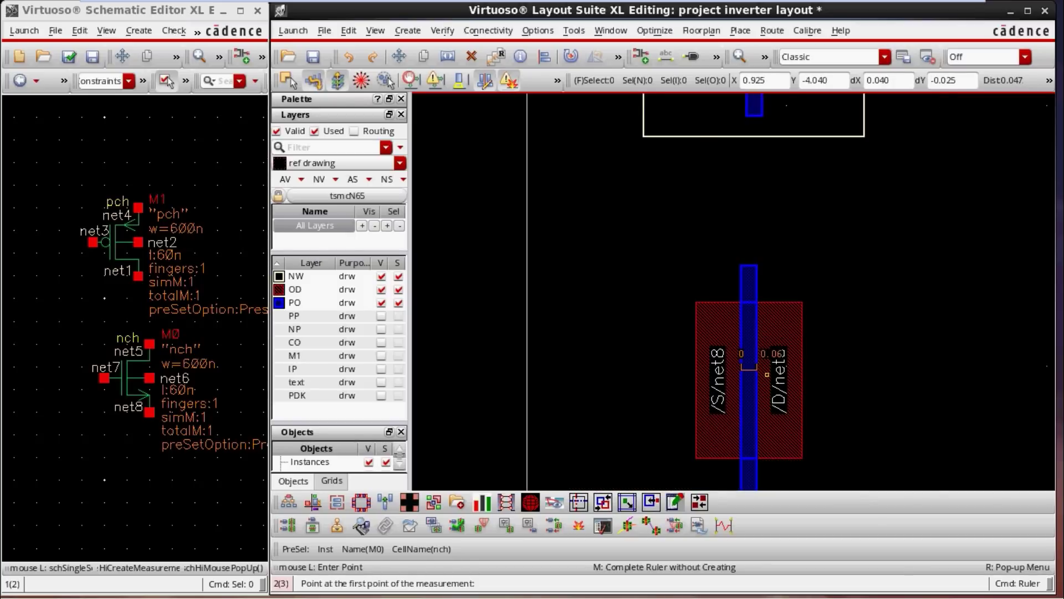
ctrl+scroll(838, 344, down, 1)
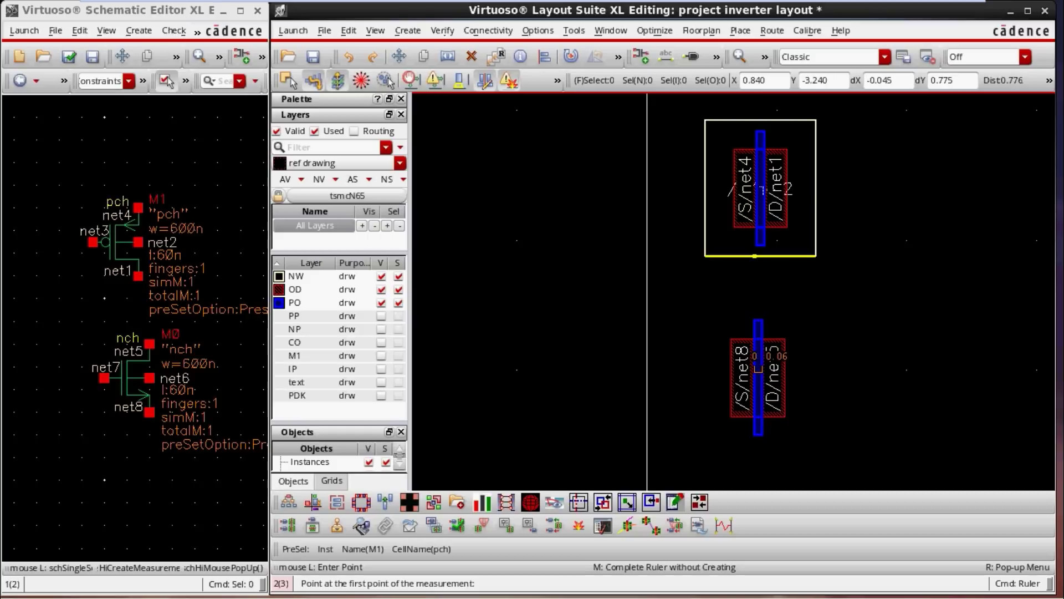
ctrl+scroll(764, 219, up, 3)
click(701, 244)
click(764, 243)
Step: Start another distance measurement and cancel it with Escape
ctrl+scroll(764, 244, down, 4)
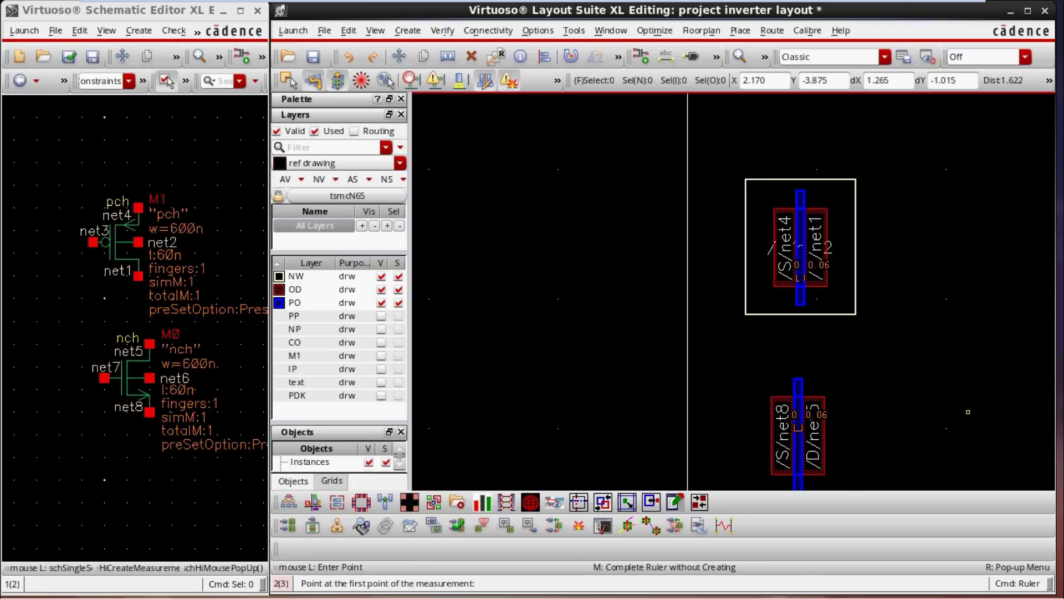
key(ctrl)
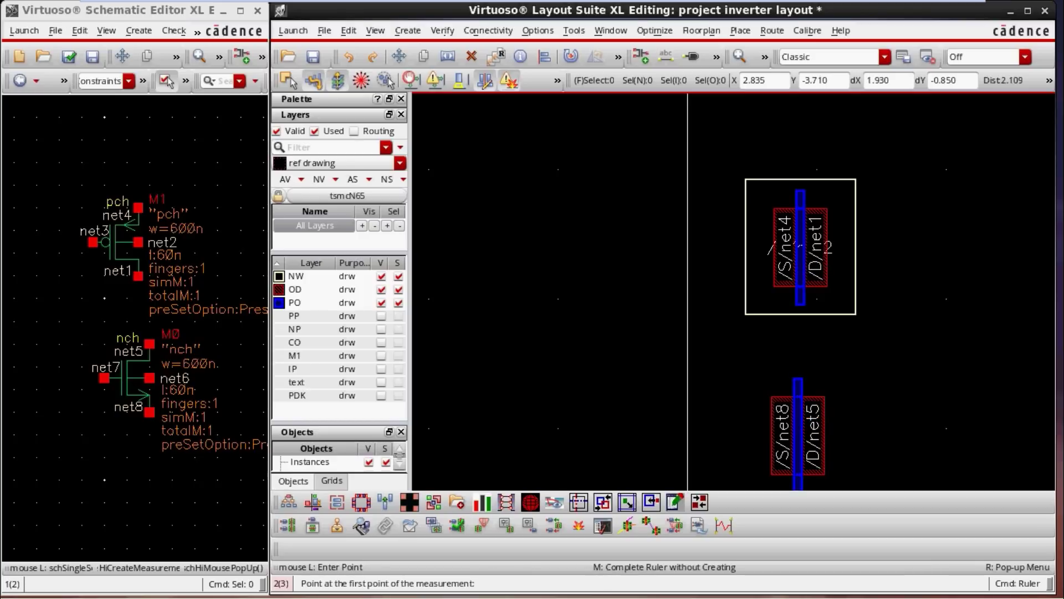
click(906, 366)
key(Escape)
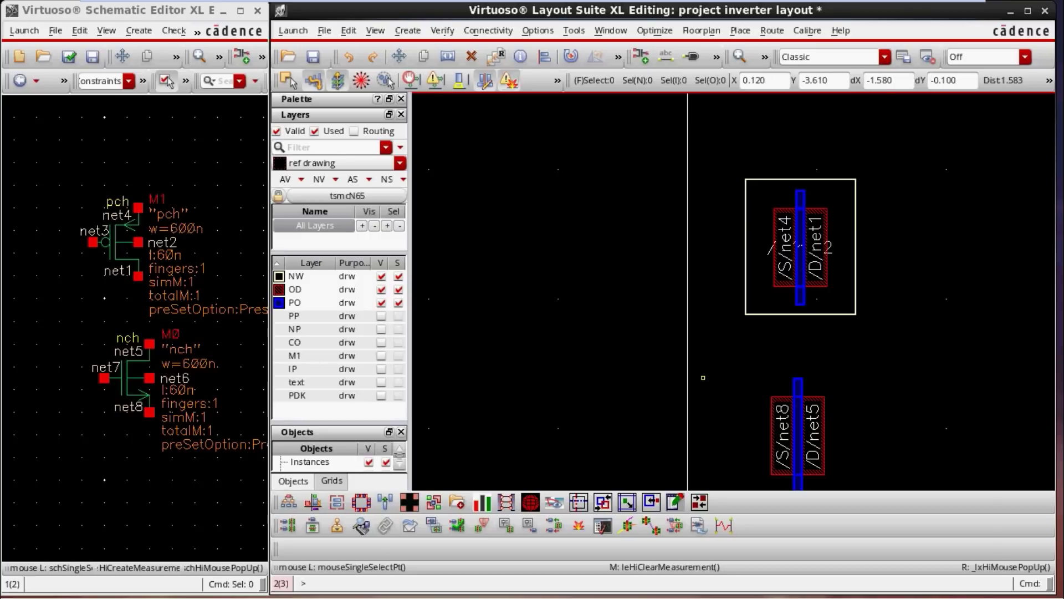
Step: Pan the view and toggle the PP layer on so it outlines pch M1
middle_drag(702, 378, 636, 327)
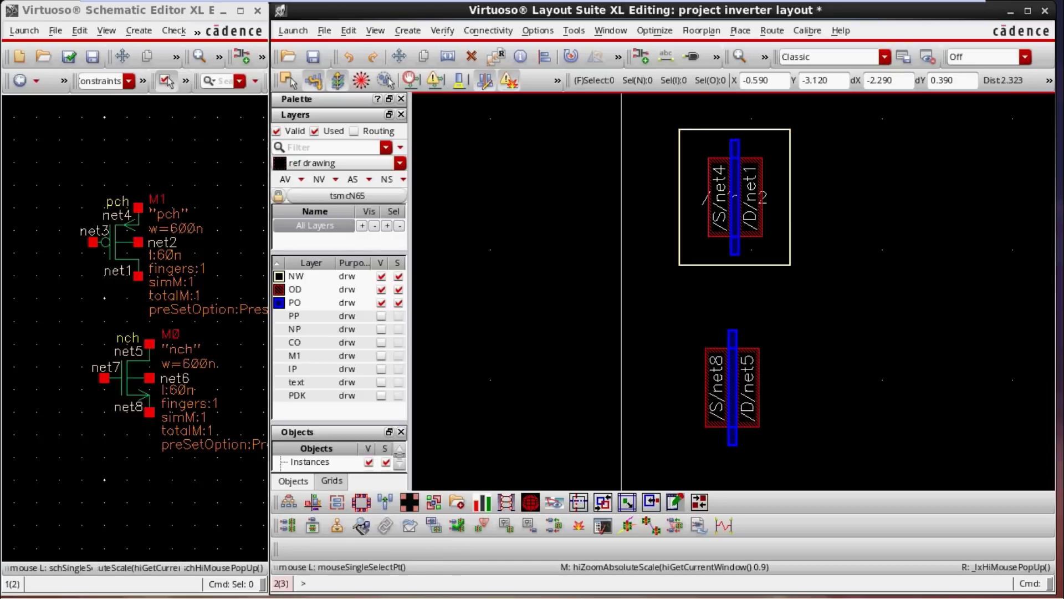
click(381, 316)
click(381, 316)
click(381, 316)
click(380, 316)
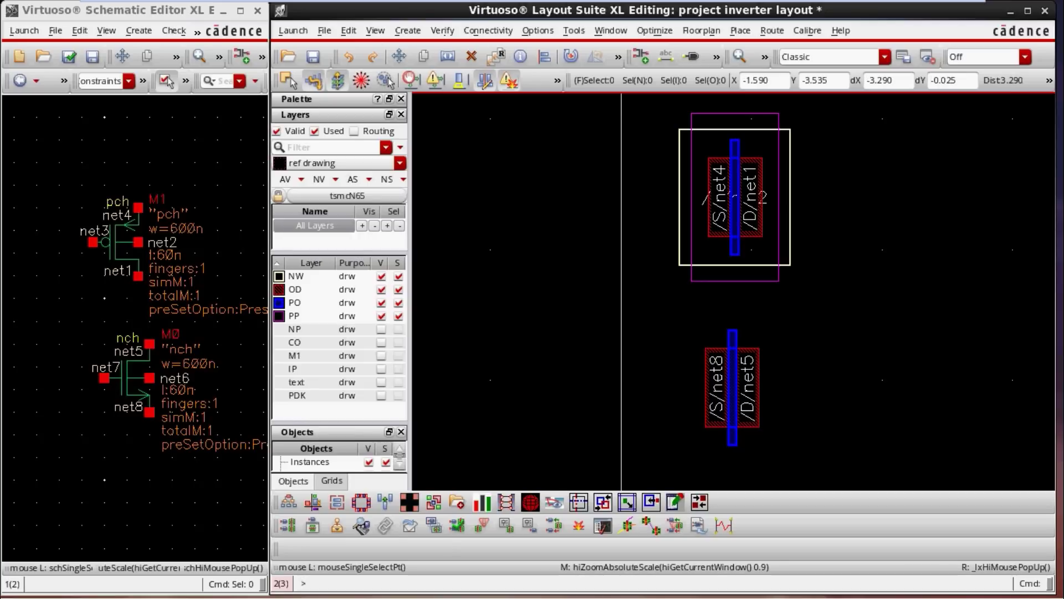
click(380, 315)
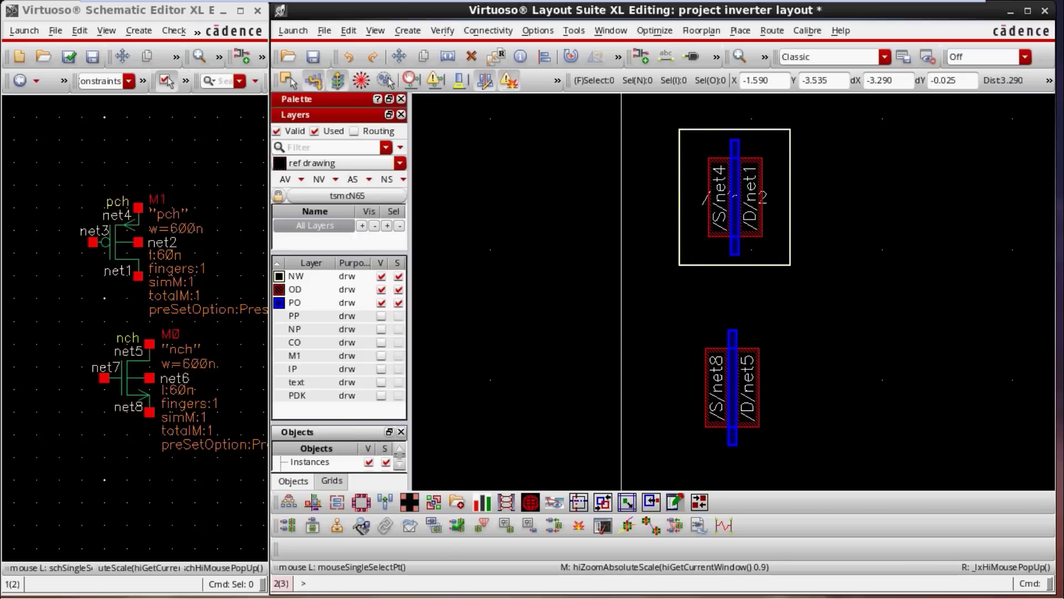
click(381, 316)
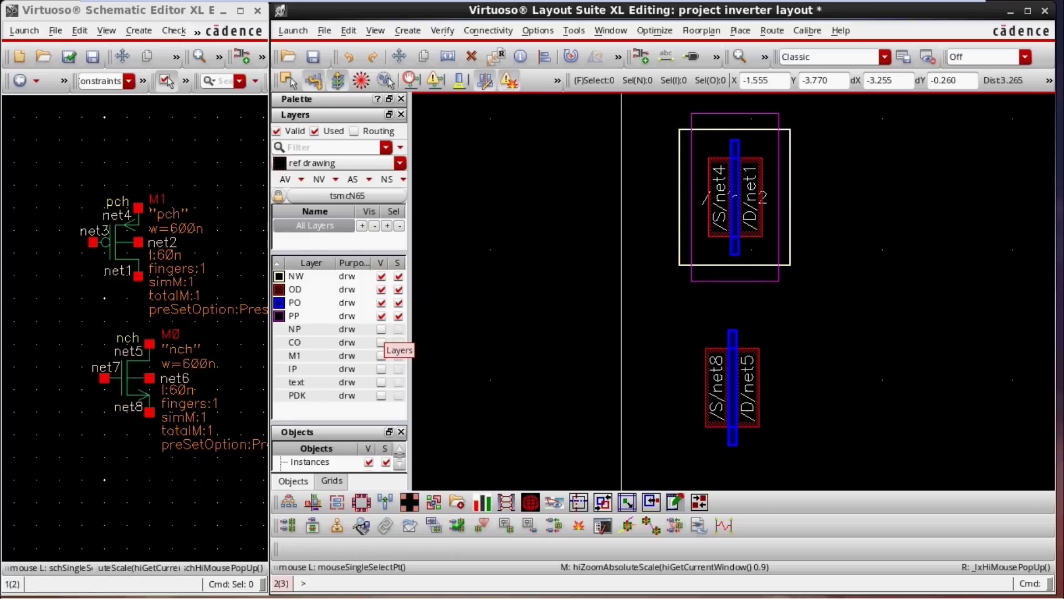
Step: Turn on the NP layer around the nch transistor and leave CO contacts visible
click(381, 329)
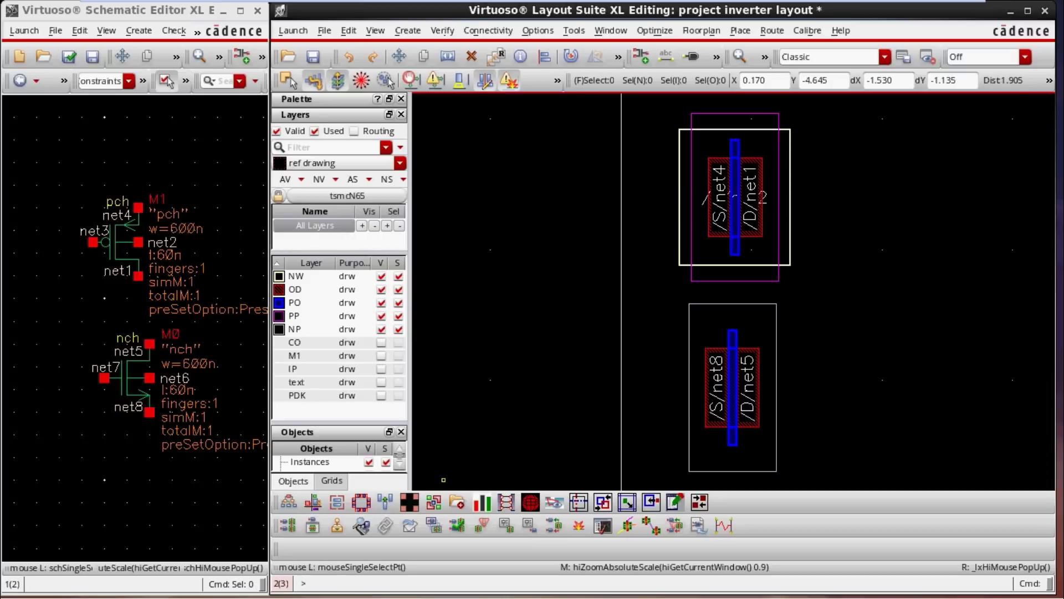
click(381, 342)
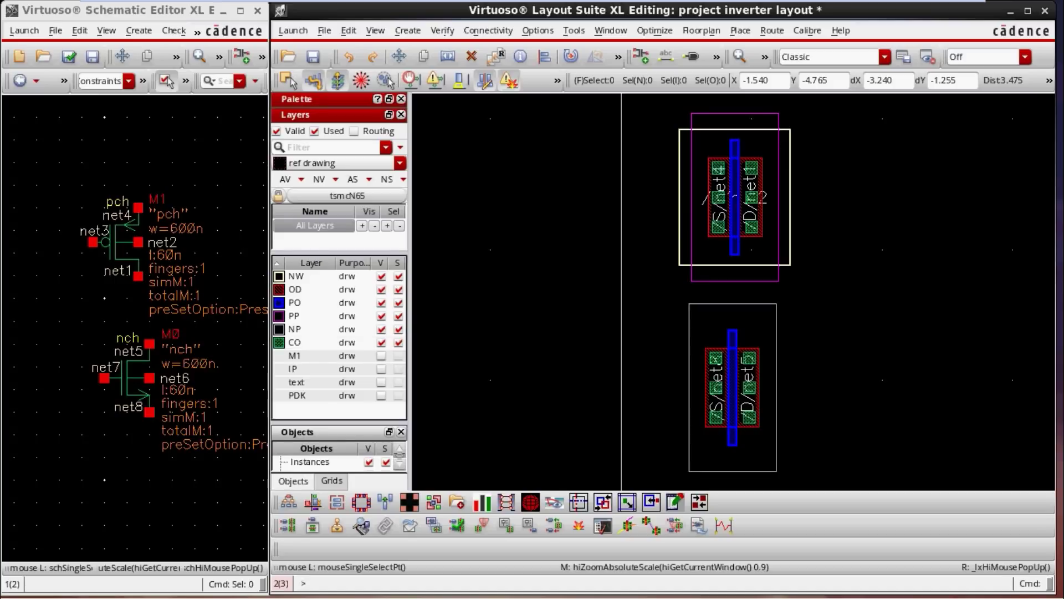
click(381, 342)
click(381, 342)
click(381, 342)
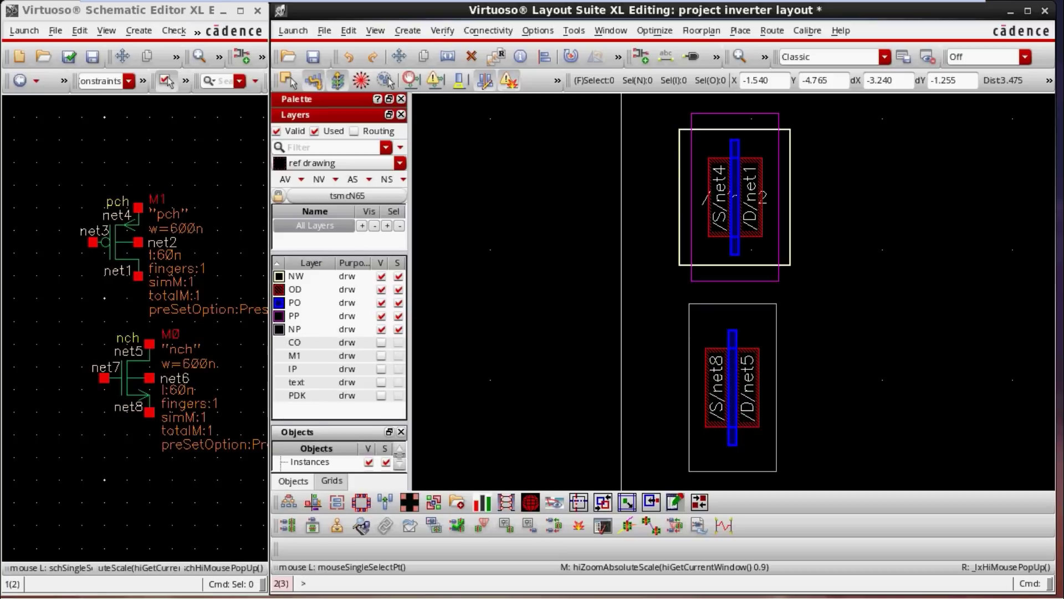
click(381, 342)
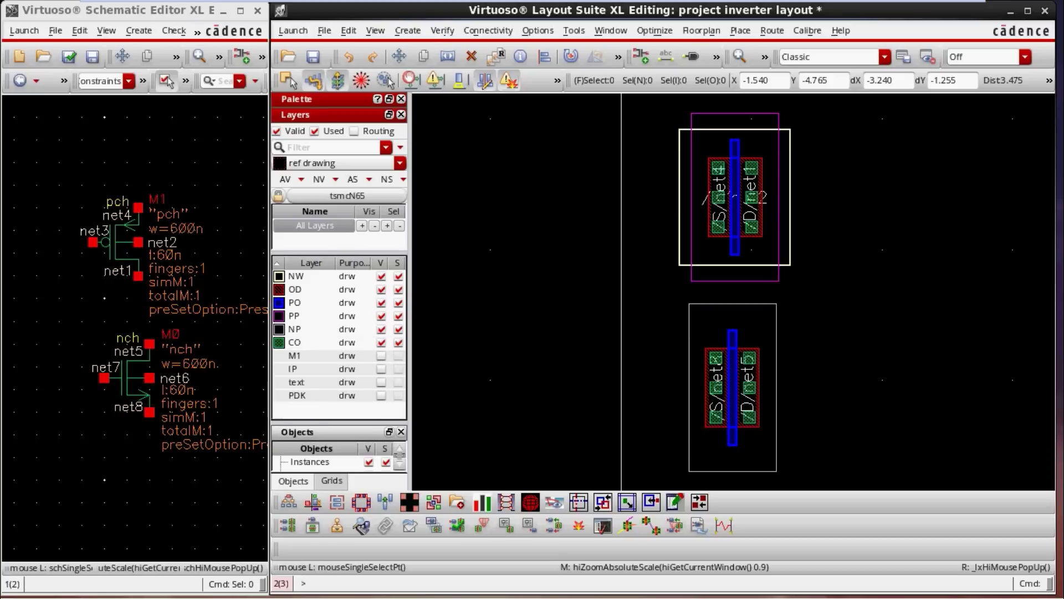
Step: Zoom in on the pch transistor's contacts and back out
key(ctrl+z)
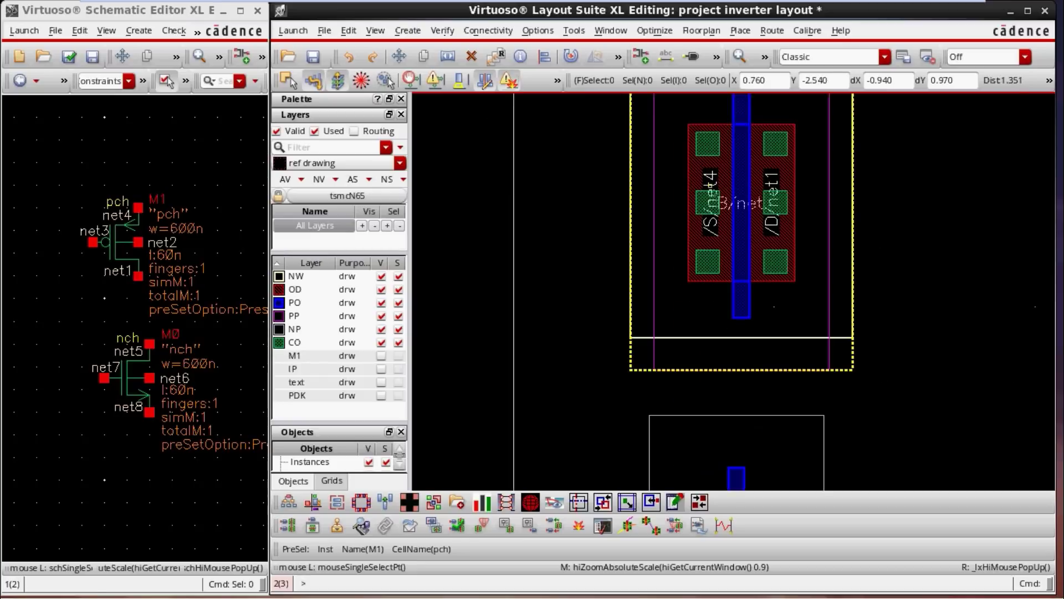
key(ctrl+z)
key(shift+z)
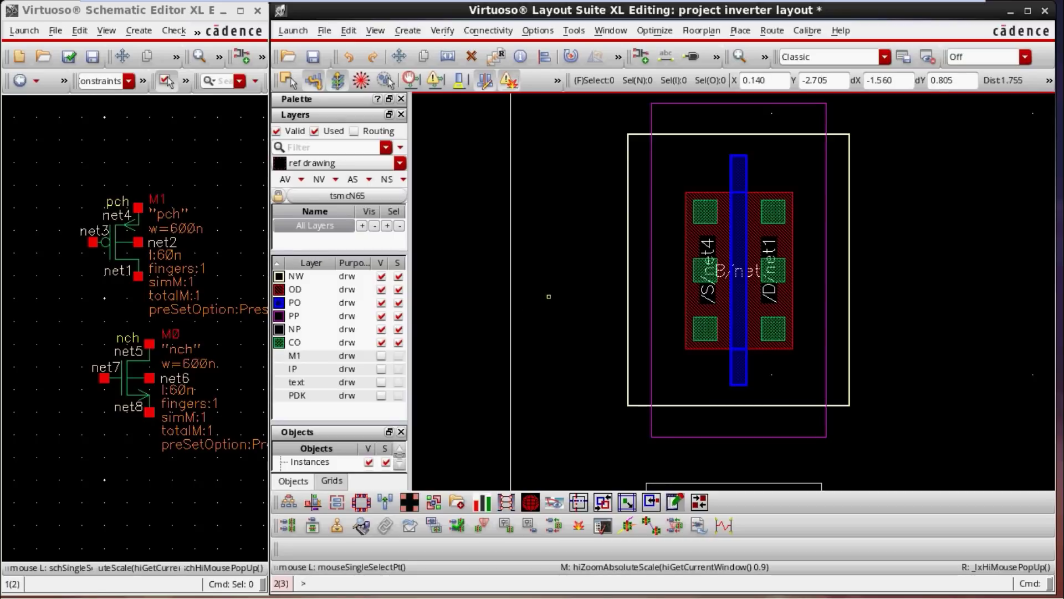
ctrl+scroll(549, 292, down, 2)
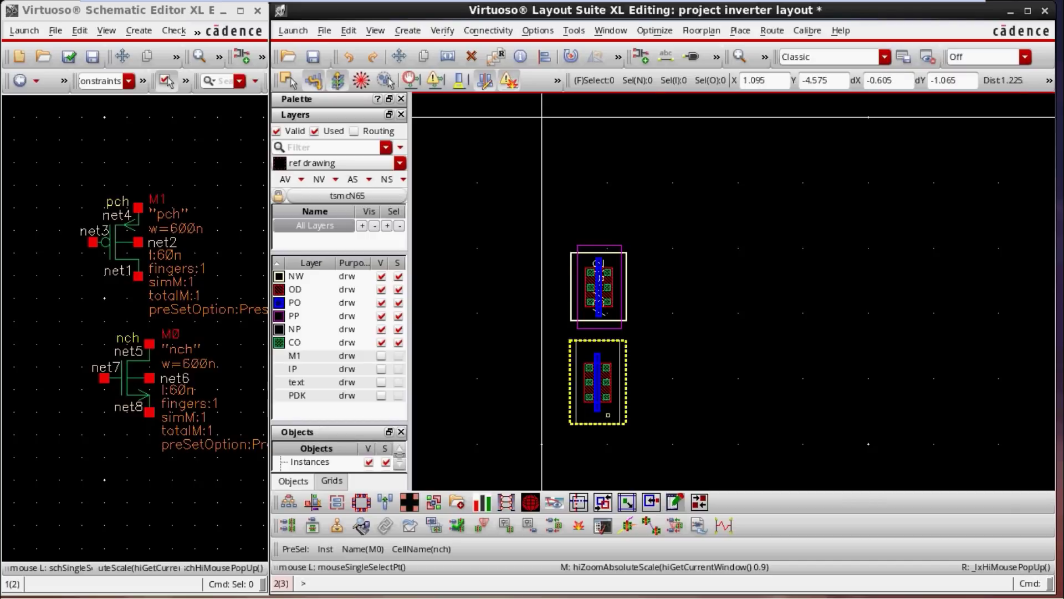
ctrl+scroll(598, 383, up, 2)
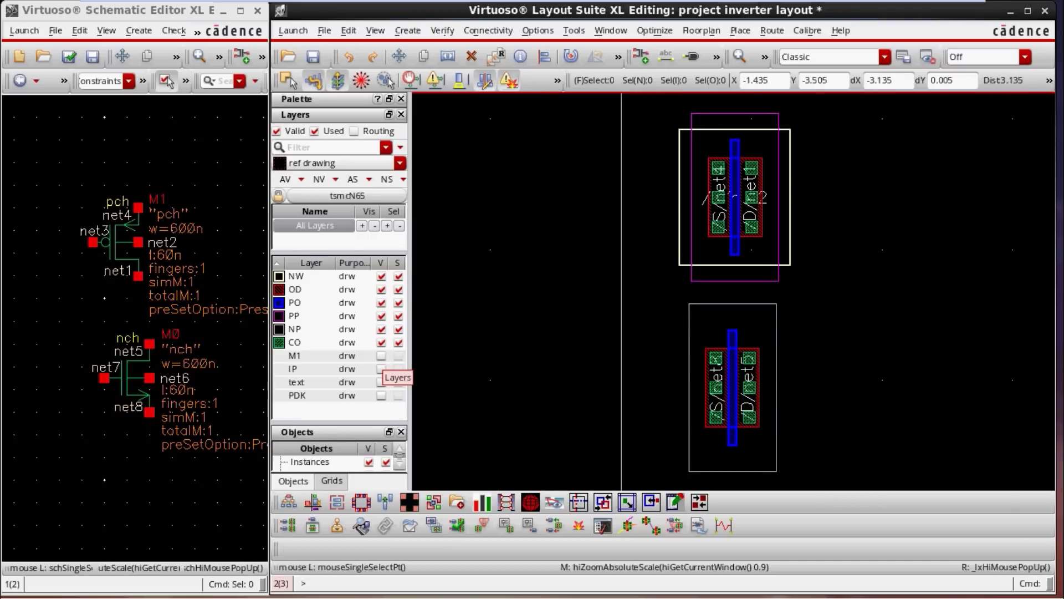
Step: Toggle the M1 metal layer, leaving it displayed
click(381, 355)
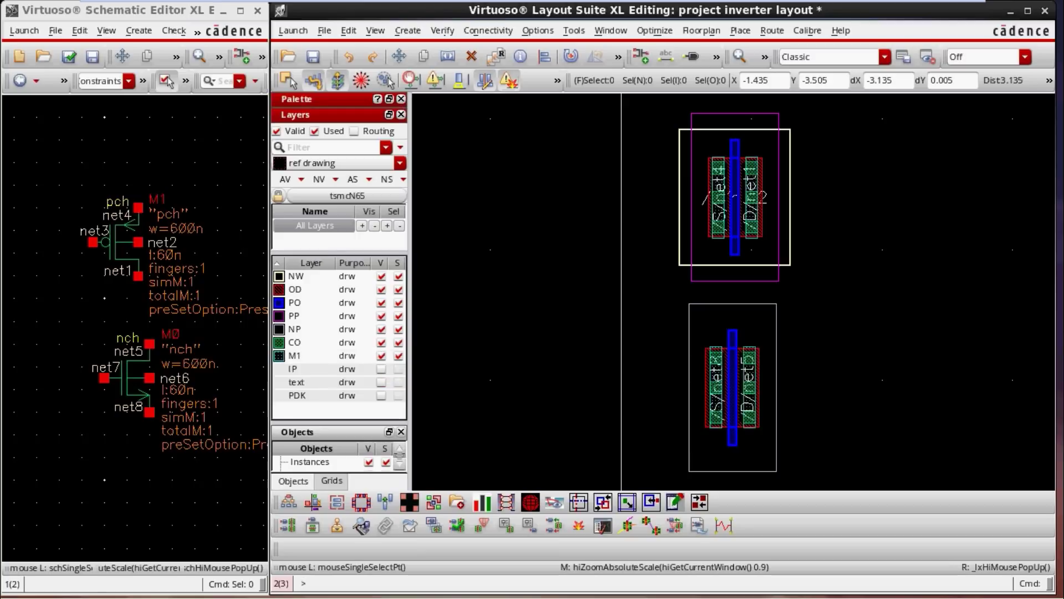
click(381, 356)
click(381, 356)
click(381, 356)
click(381, 355)
click(381, 355)
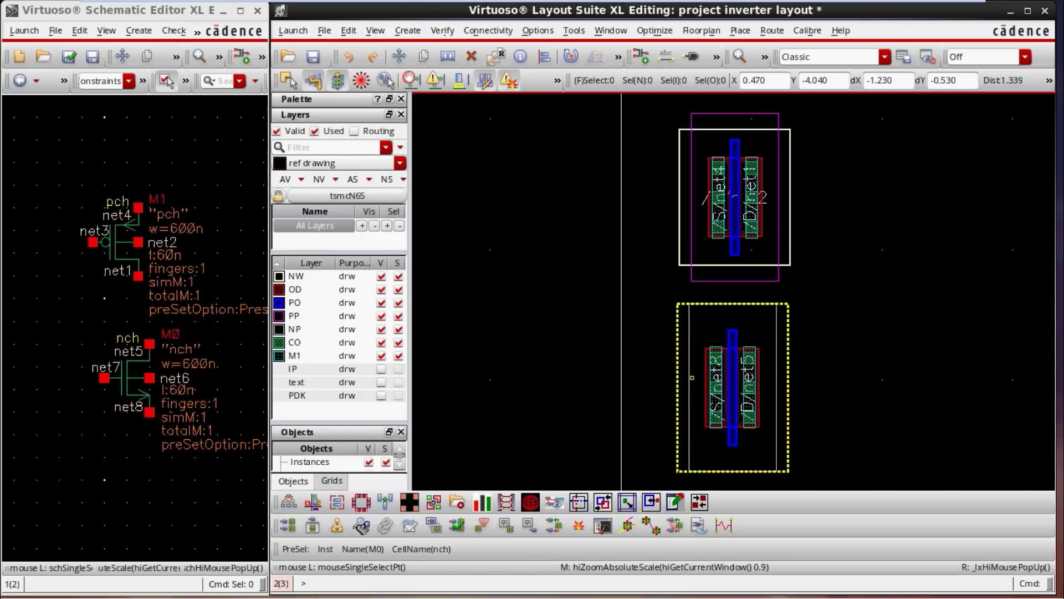
Step: Zoom in and out to inspect M1 metal over both transistors' contacts
ctrl+scroll(718, 227, up, 3)
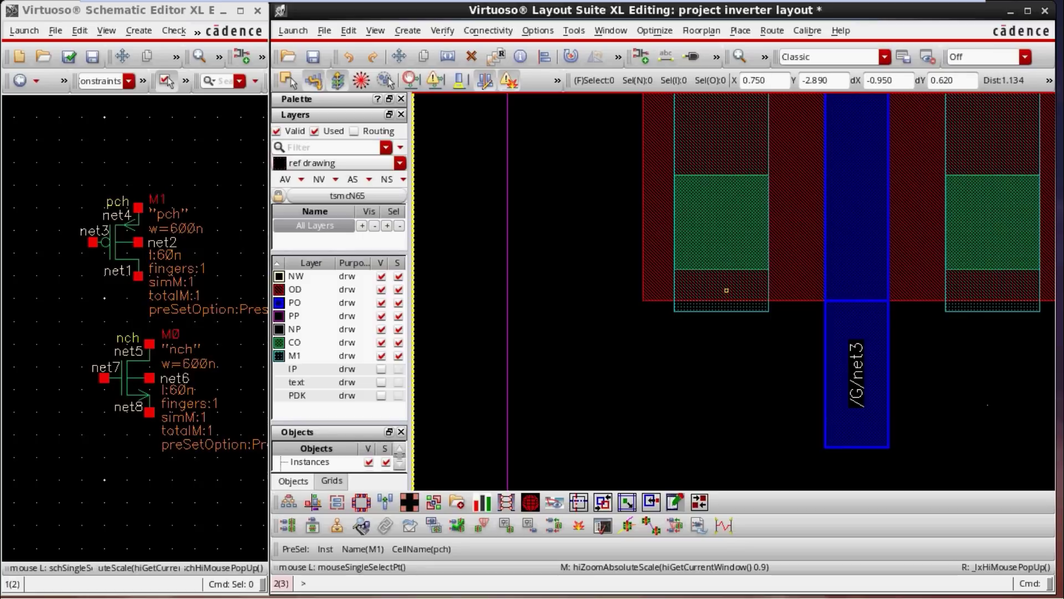
scroll(726, 290, down, 1)
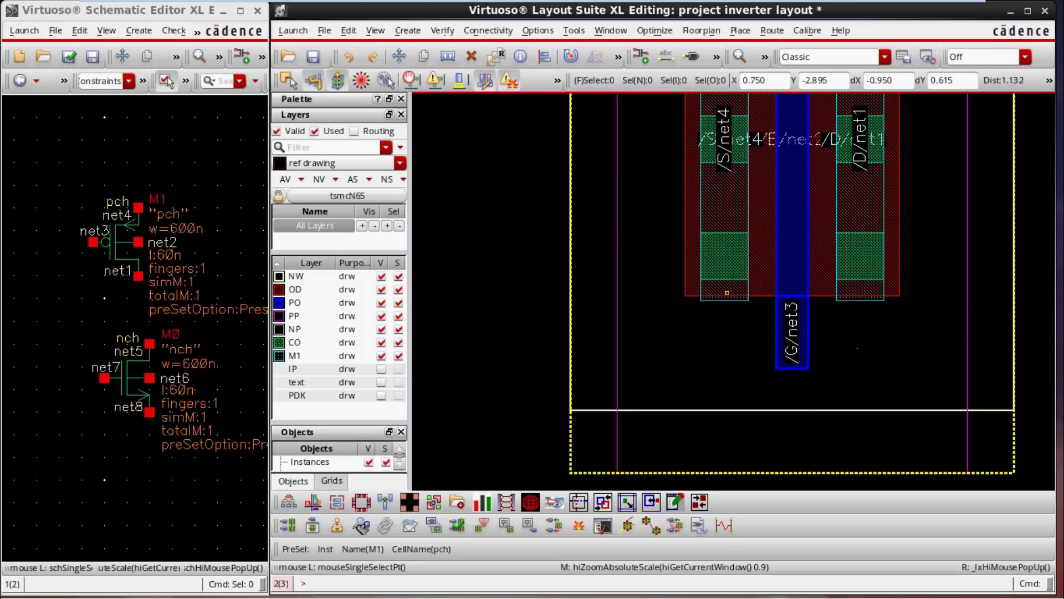
scroll(727, 292, down, 1)
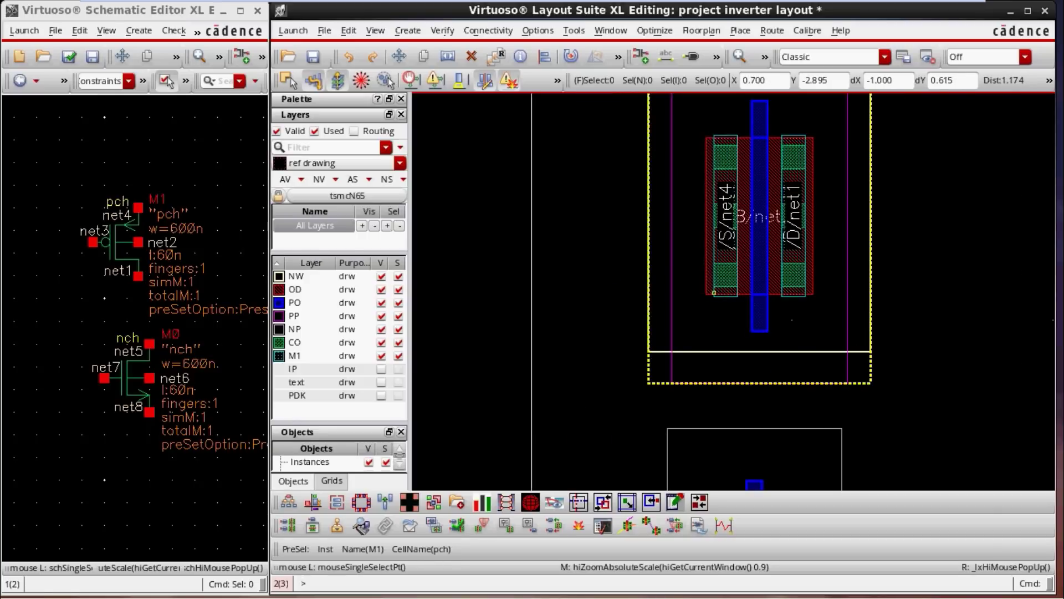
scroll(723, 287, up, 1)
scroll(723, 286, up, 1)
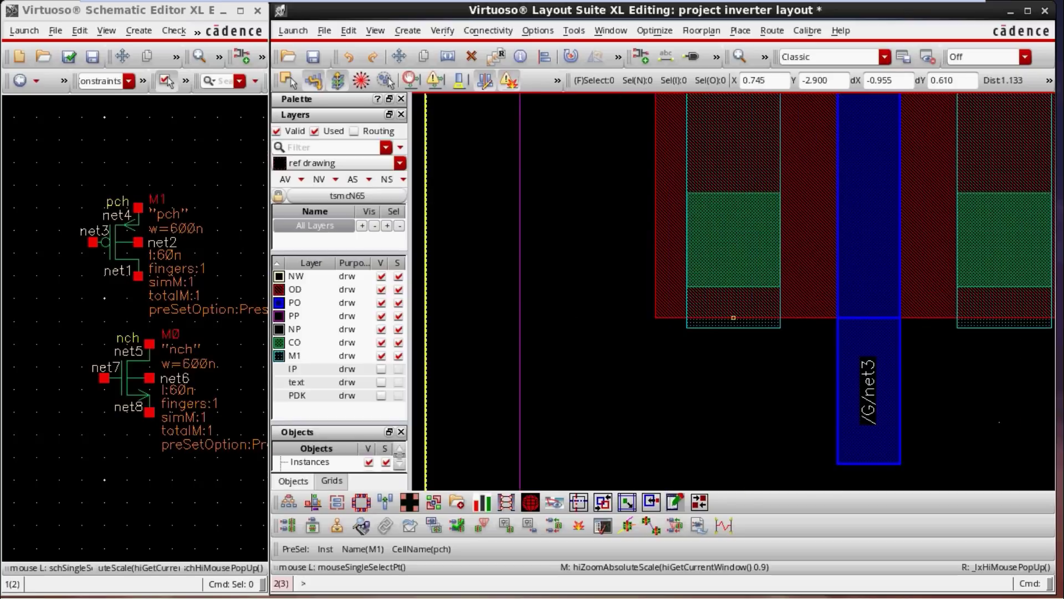
scroll(734, 317, down, 1)
scroll(736, 318, down, 2)
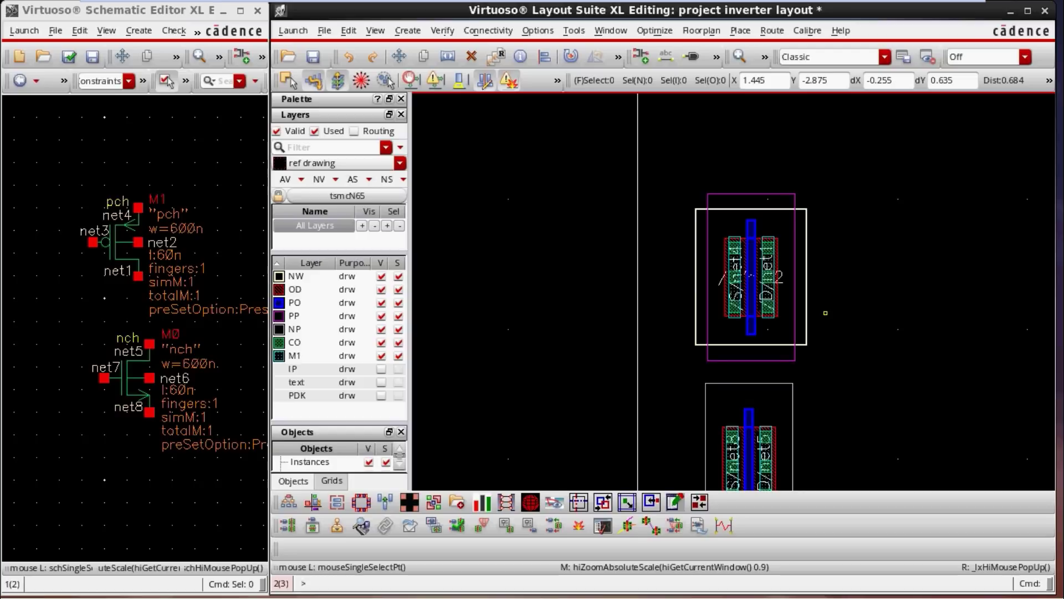
scroll(826, 312, down, 1)
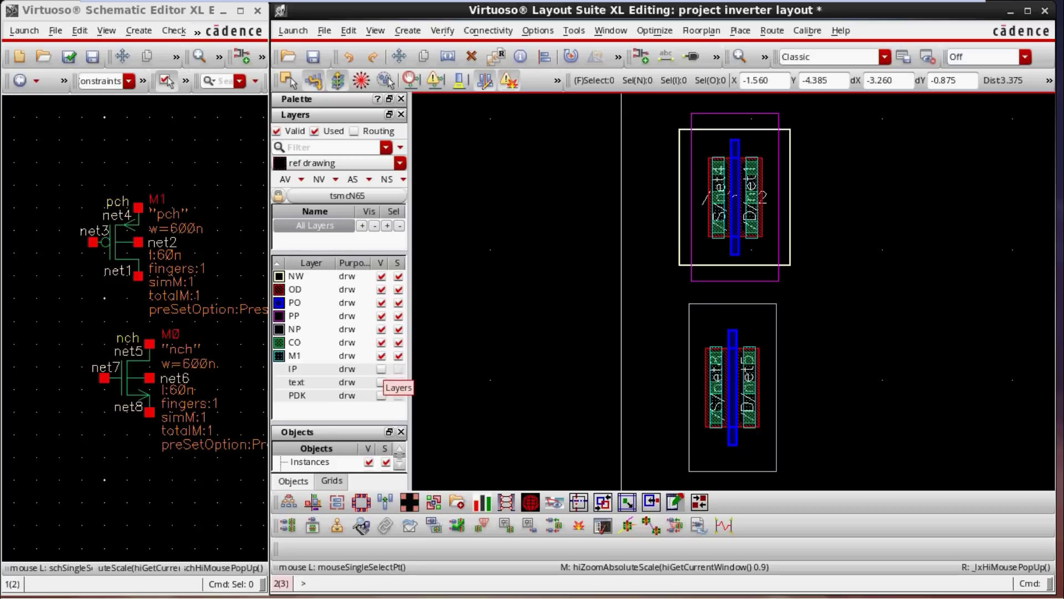
Step: Turn on the IP layer, then zoom in on the nch transistor and back out
click(381, 369)
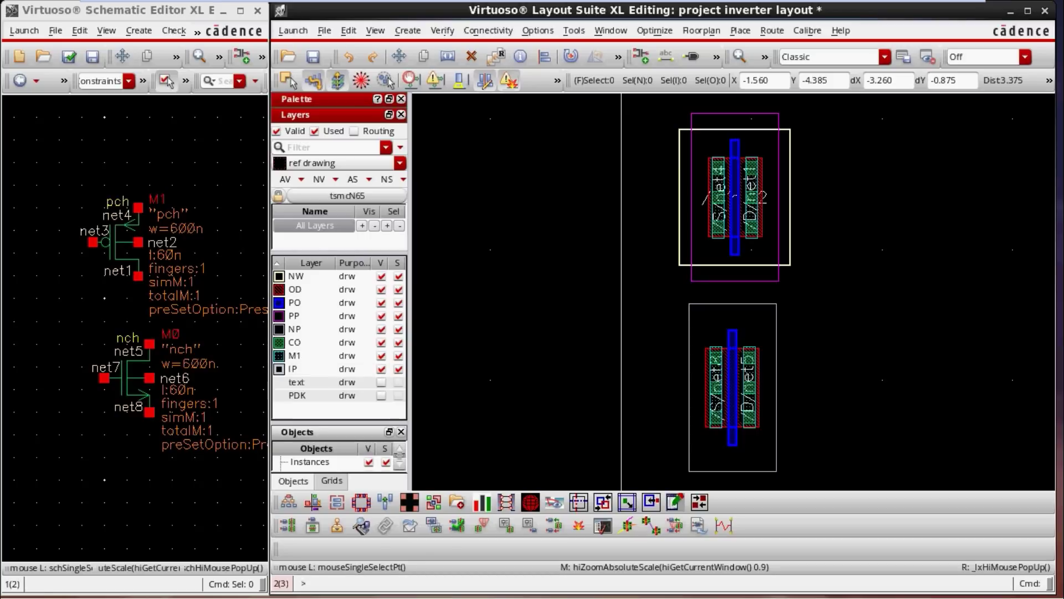
ctrl+scroll(737, 381, up, 3)
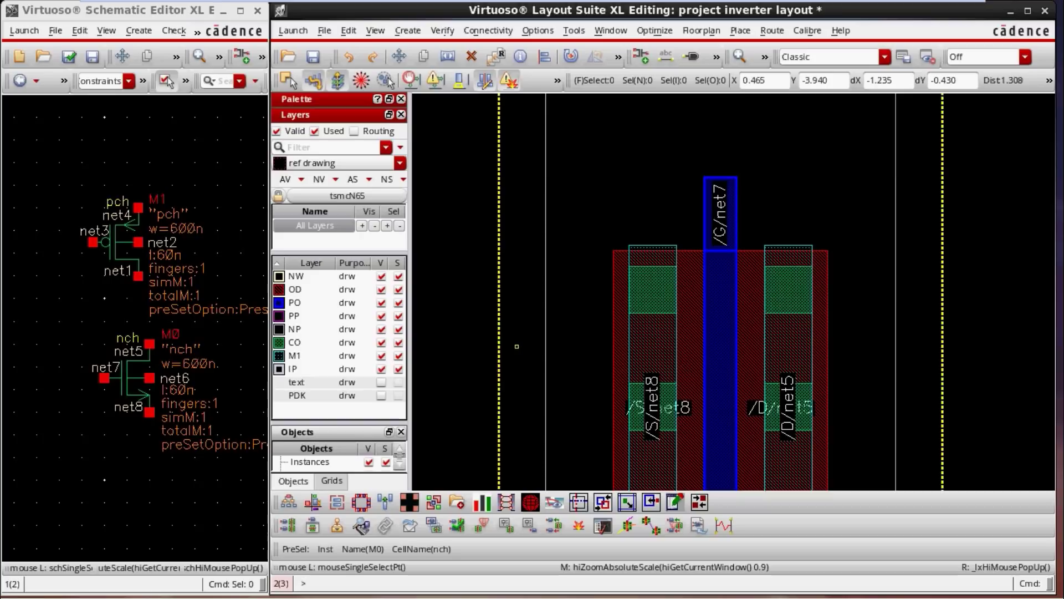
ctrl+scroll(788, 328, down, 4)
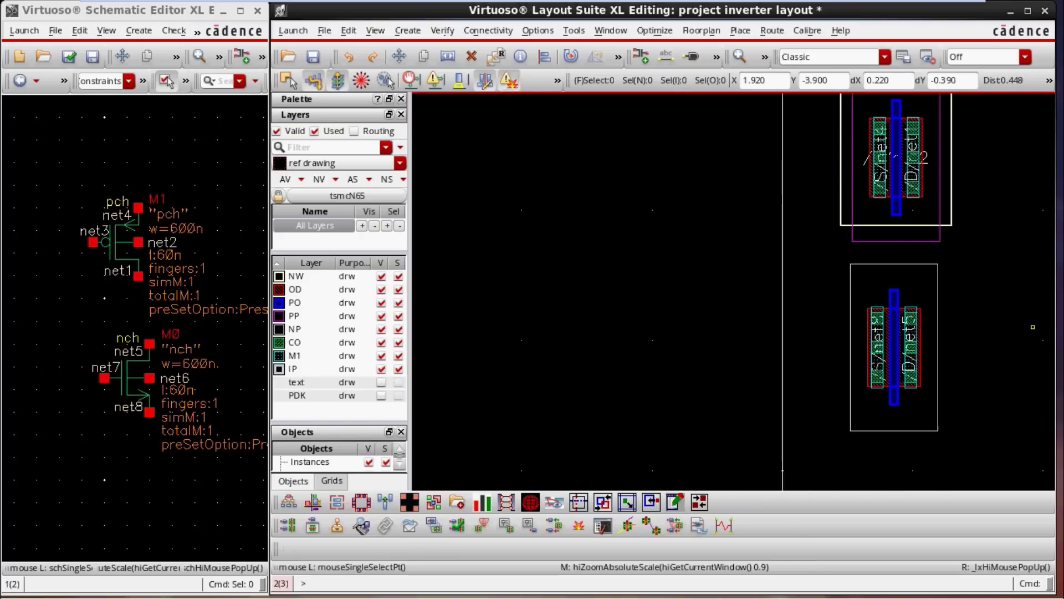
shift+scroll(608, 327, right, 3)
scroll(609, 327, up, 1)
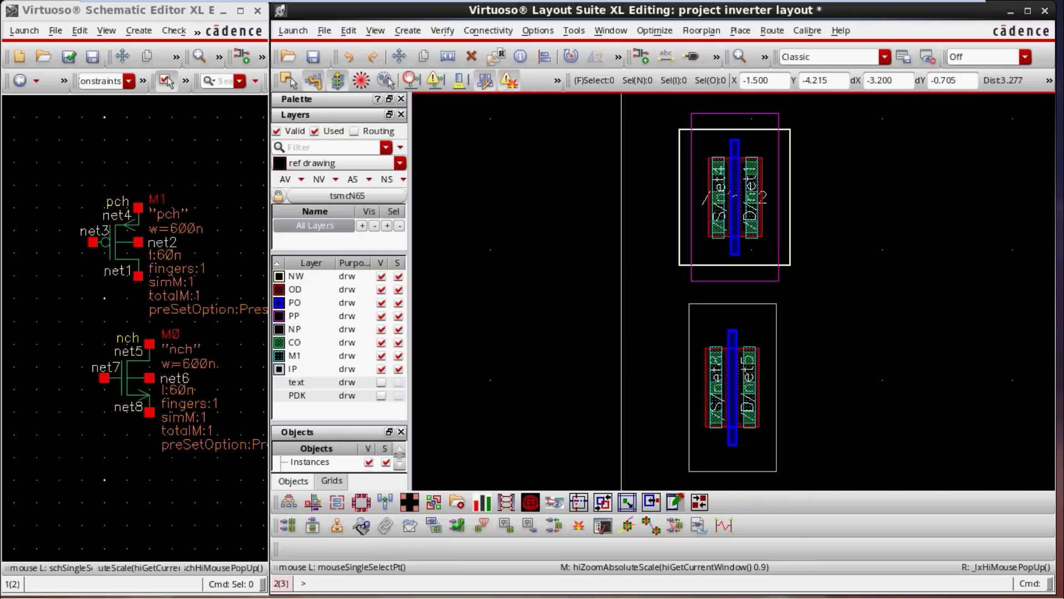
click(381, 382)
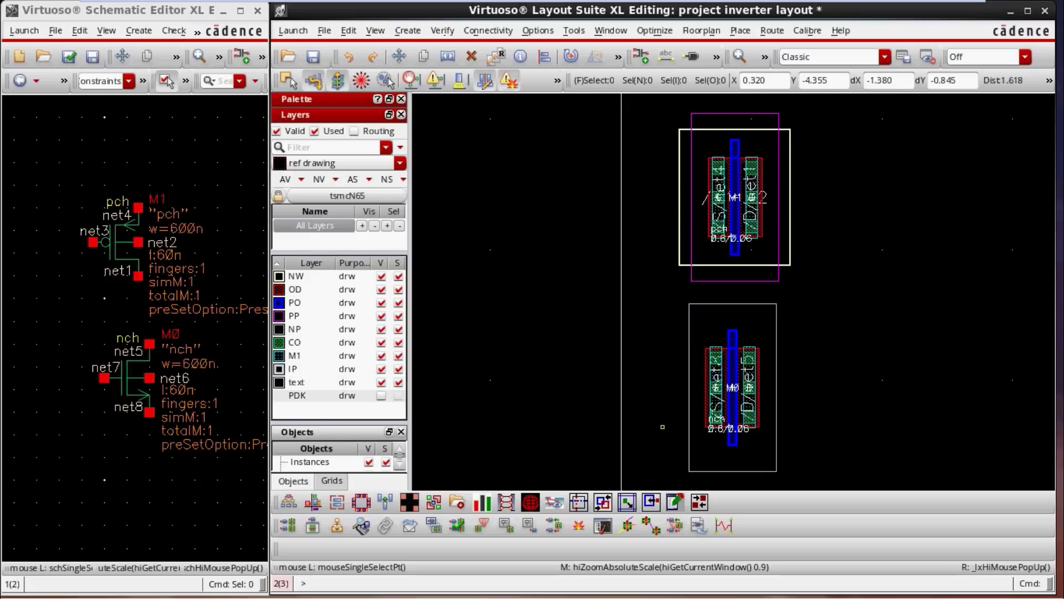
ctrl+scroll(731, 204, up, 5)
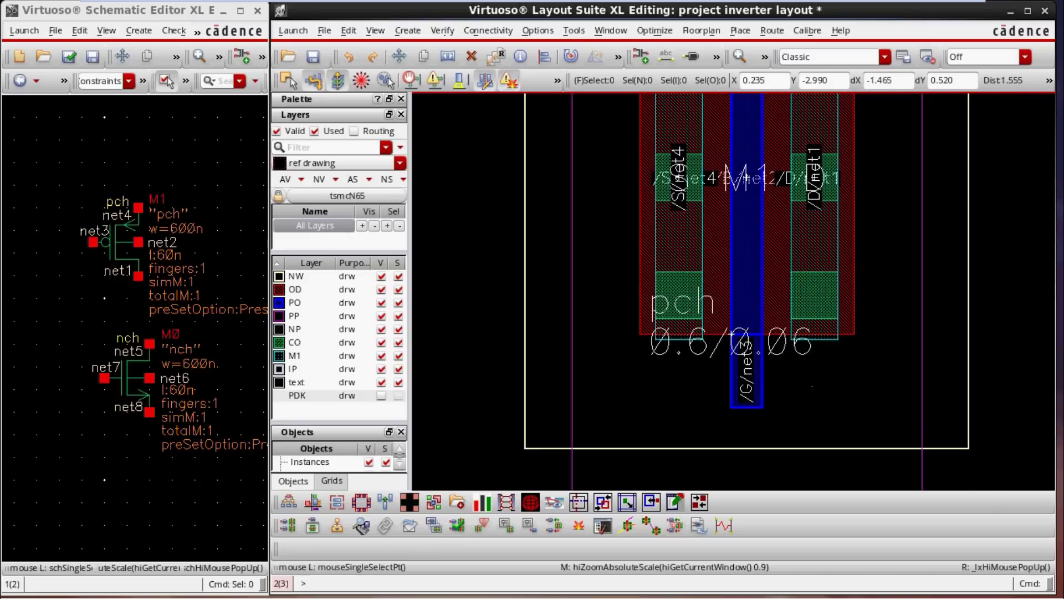
click(381, 382)
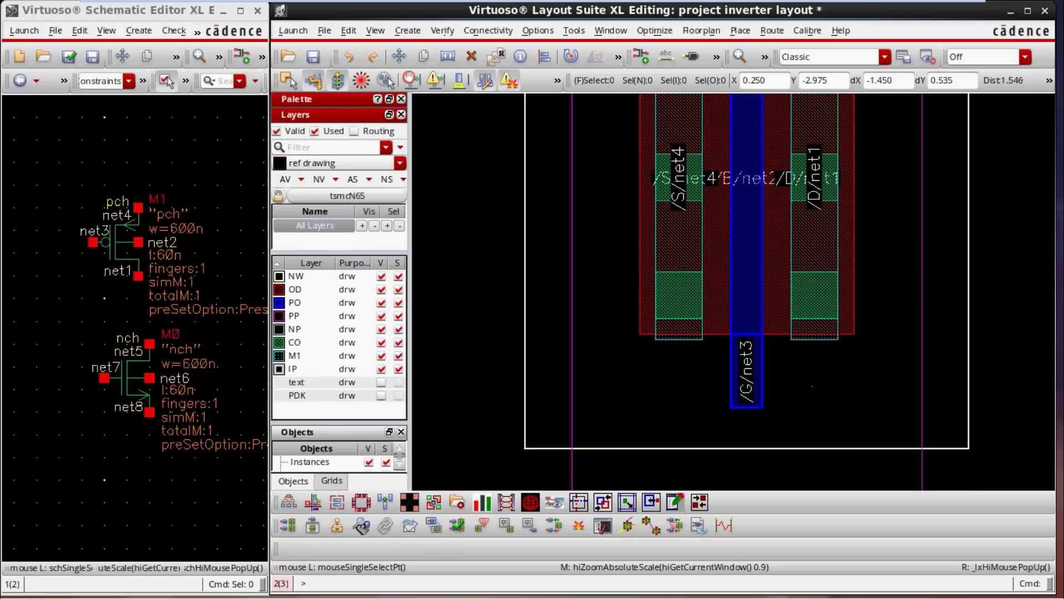
click(381, 382)
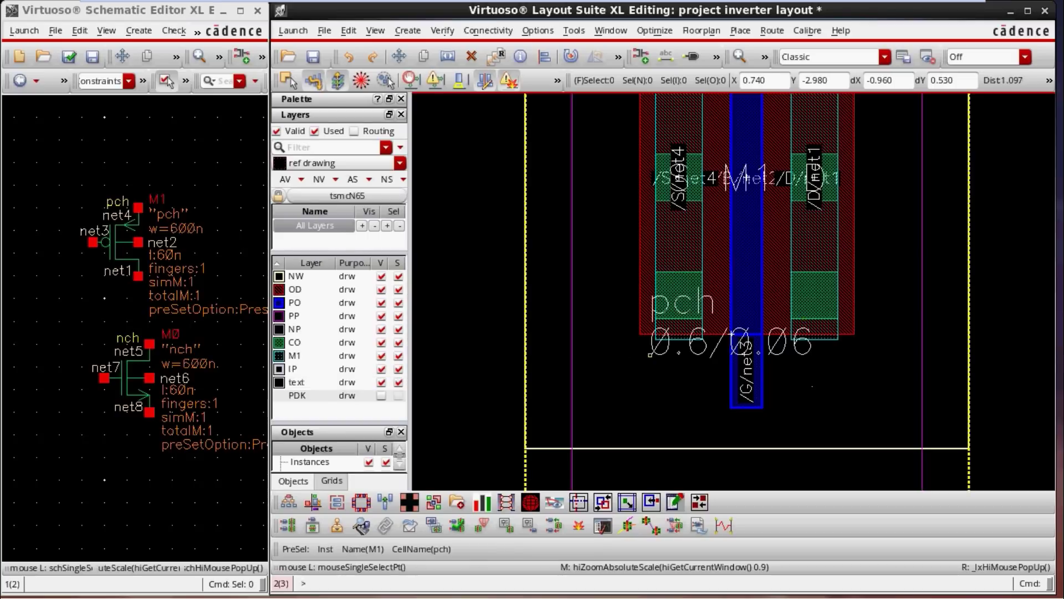
ctrl+scroll(750, 227, down, 1)
ctrl+scroll(749, 227, down, 1)
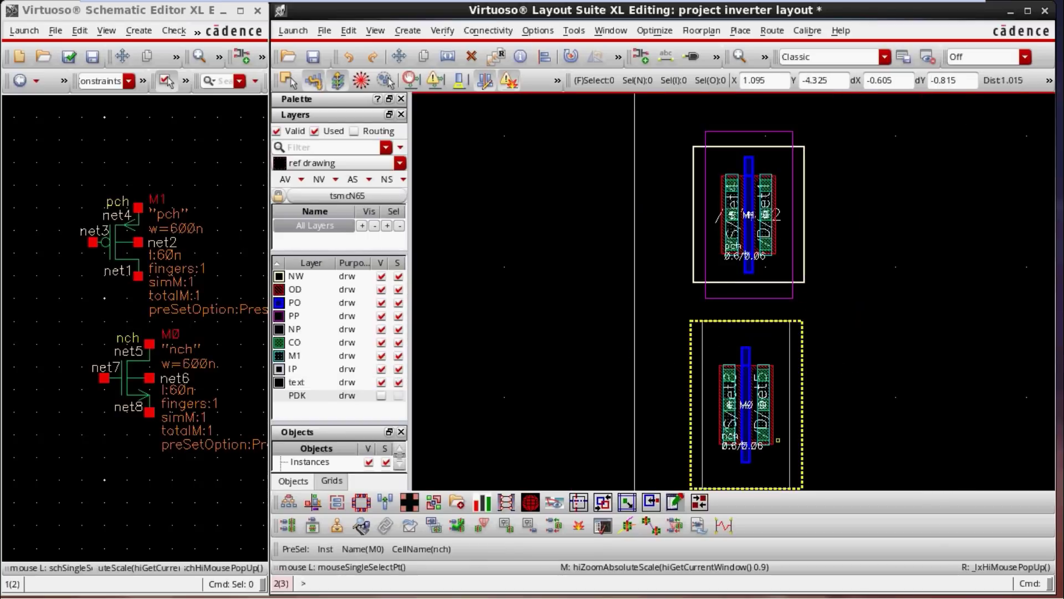
ctrl+scroll(747, 458, up, 4)
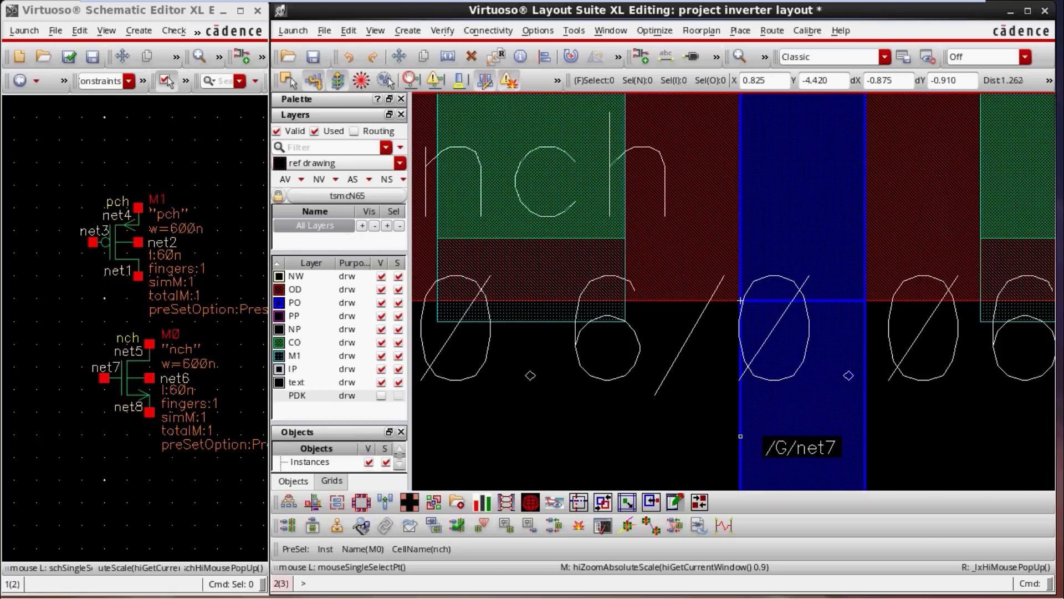
ctrl+scroll(746, 458, down, 2)
ctrl+scroll(714, 398, up, 1)
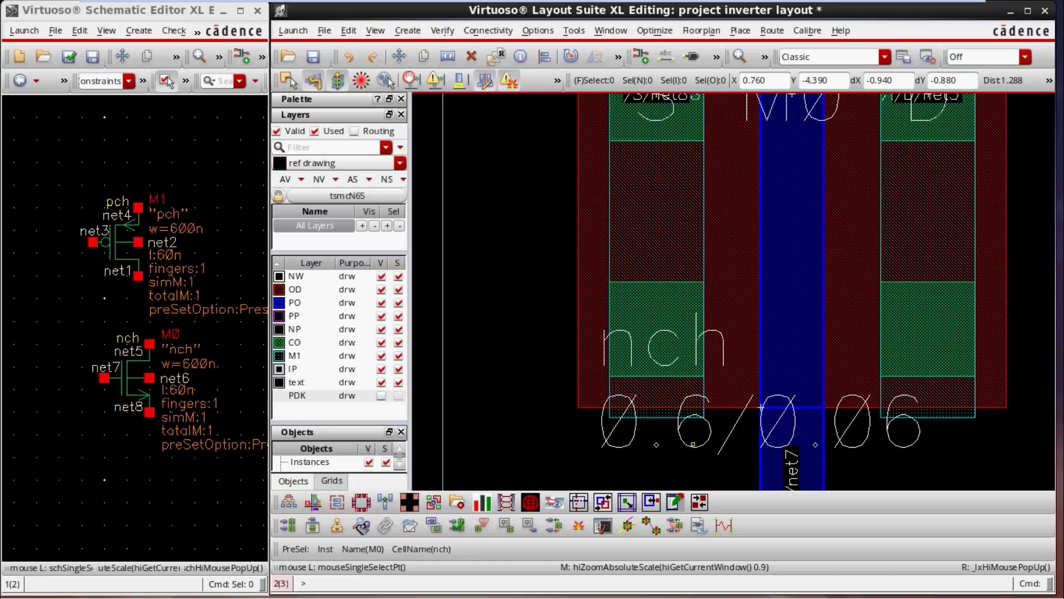
ctrl+scroll(854, 432, down, 1)
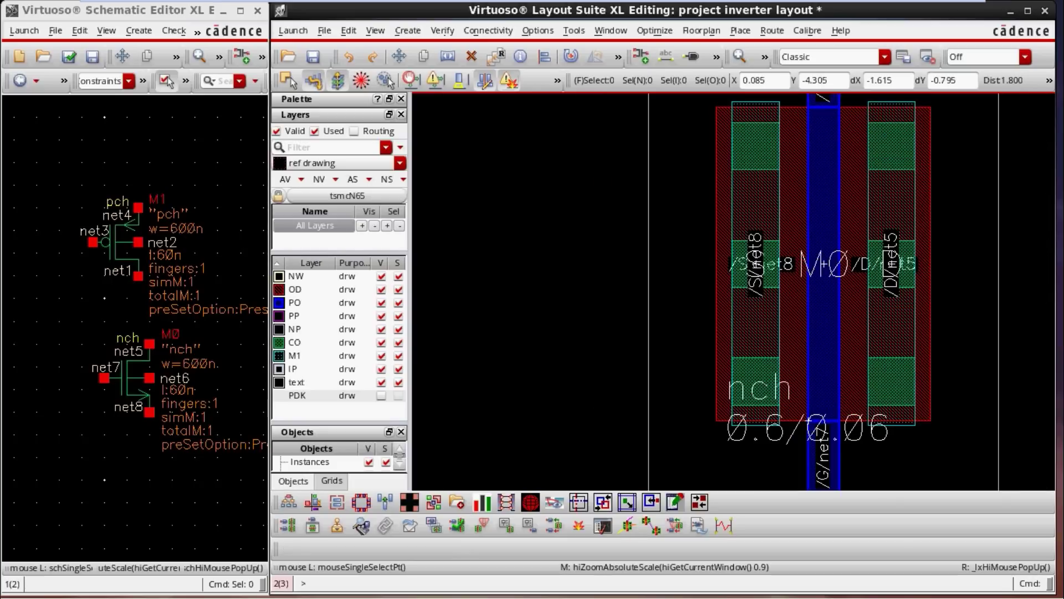
Step: Toggle the PDK layer off and on, leaving it visible, and zoom in on M0's gate
click(381, 395)
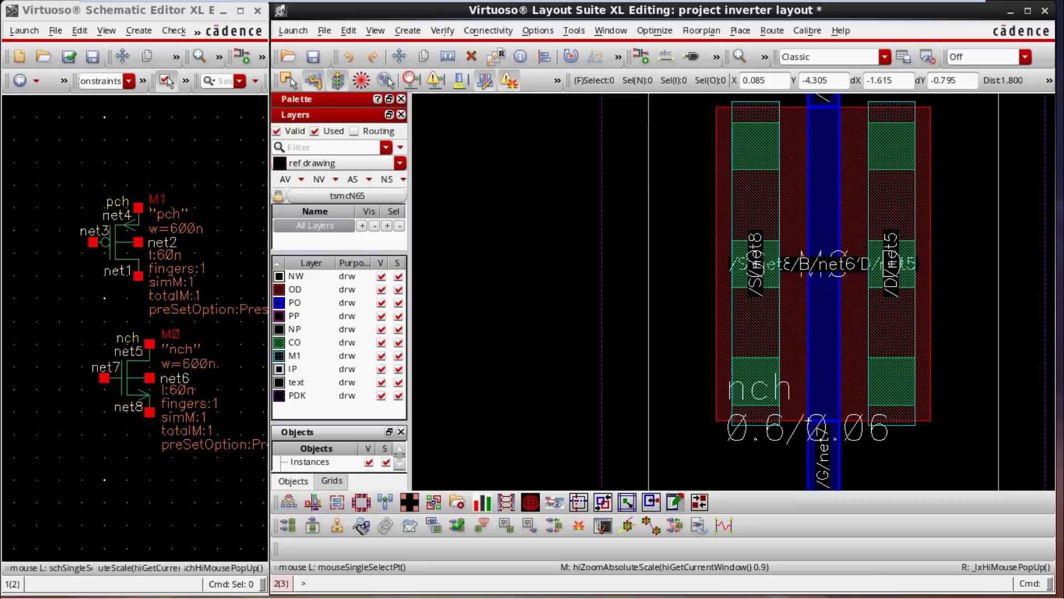
click(381, 395)
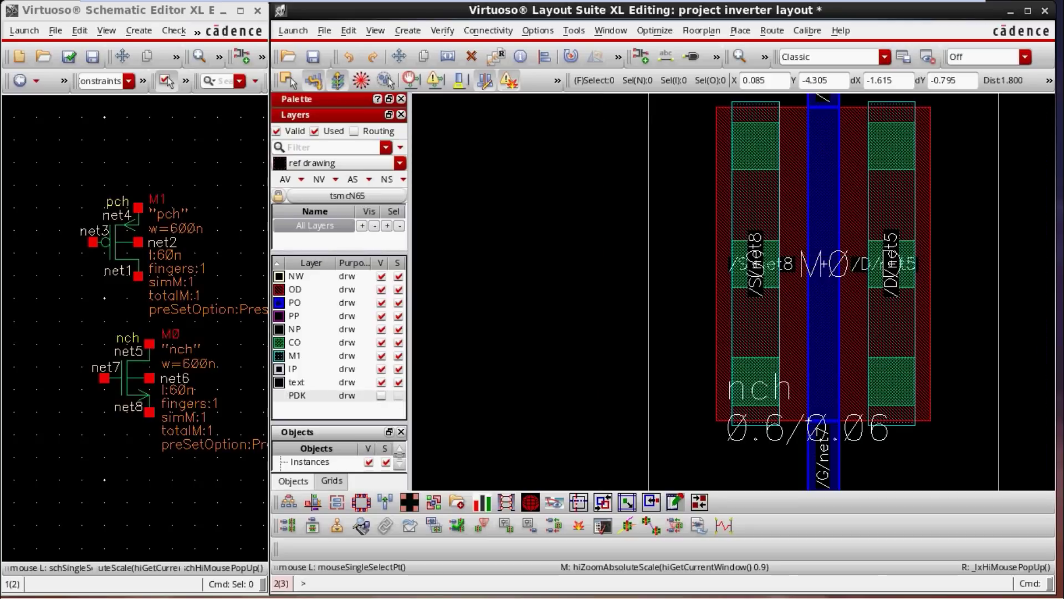
click(381, 396)
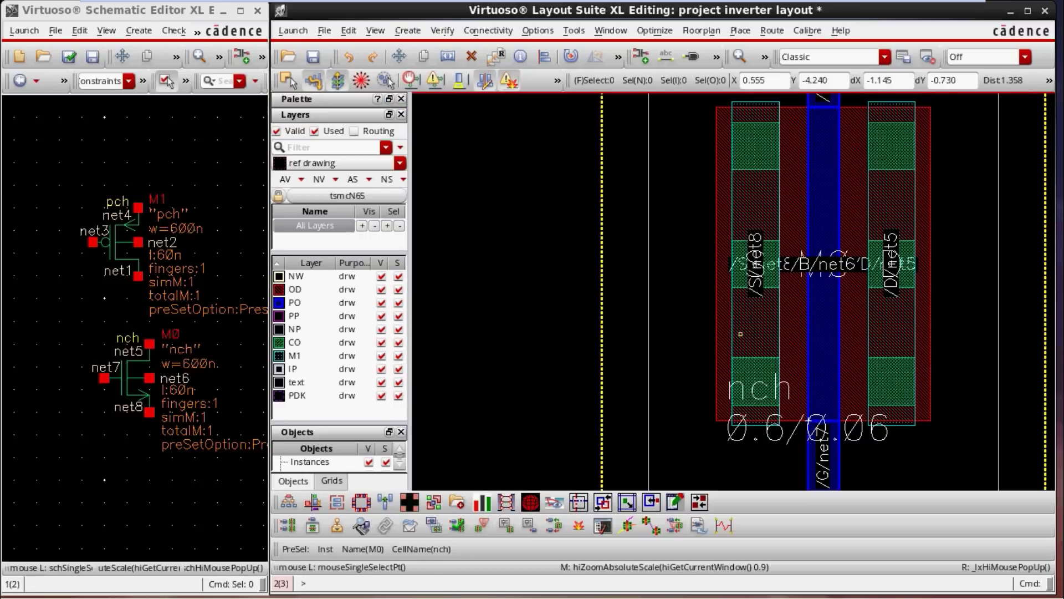
ctrl+scroll(838, 269, up, 2)
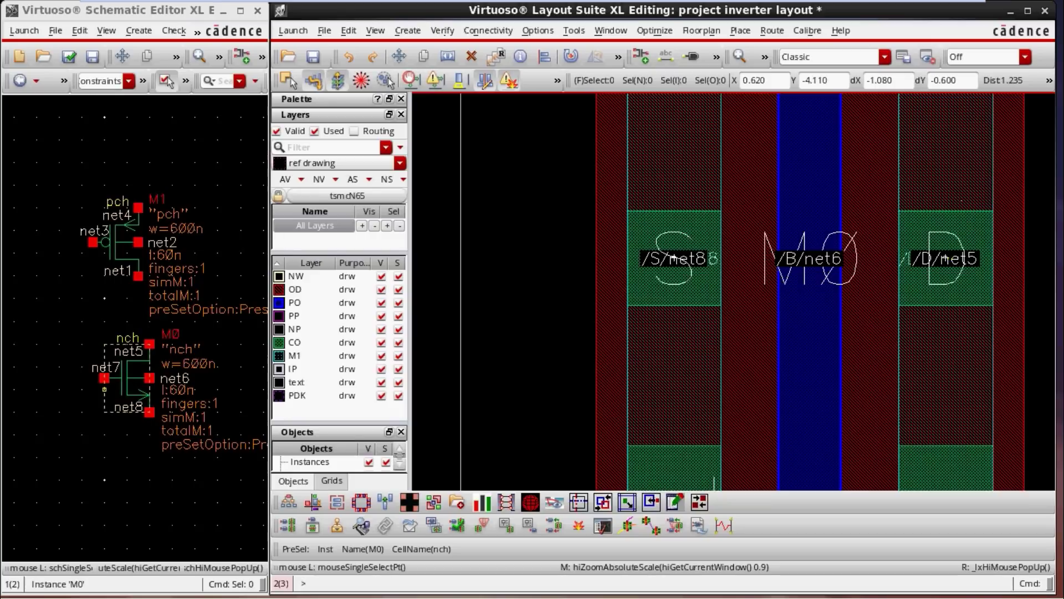
click(93, 469)
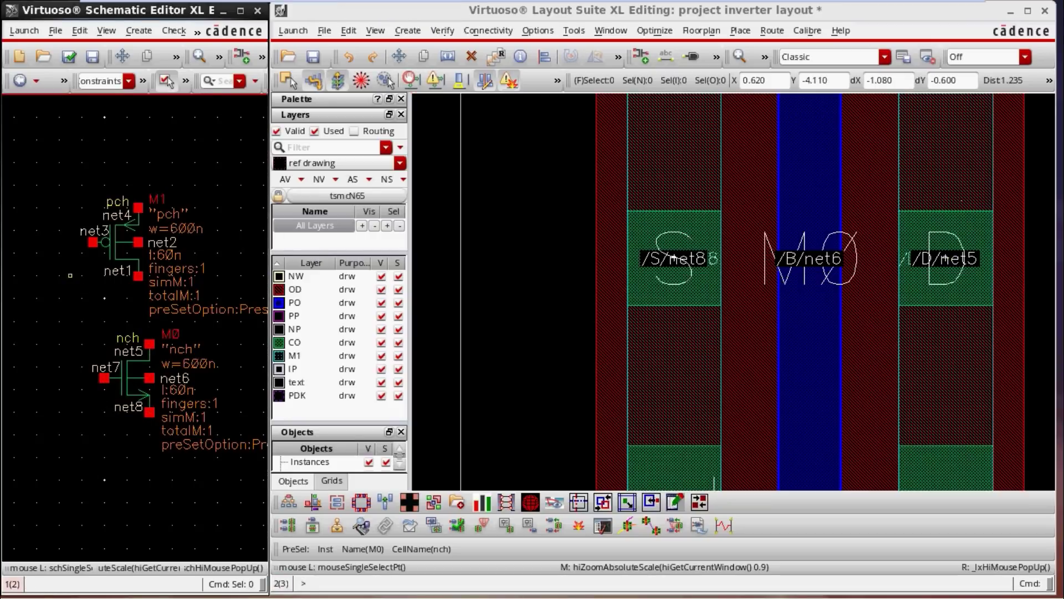
ctrl+scroll(70, 275, up, 3)
ctrl+scroll(93, 277, down, 1)
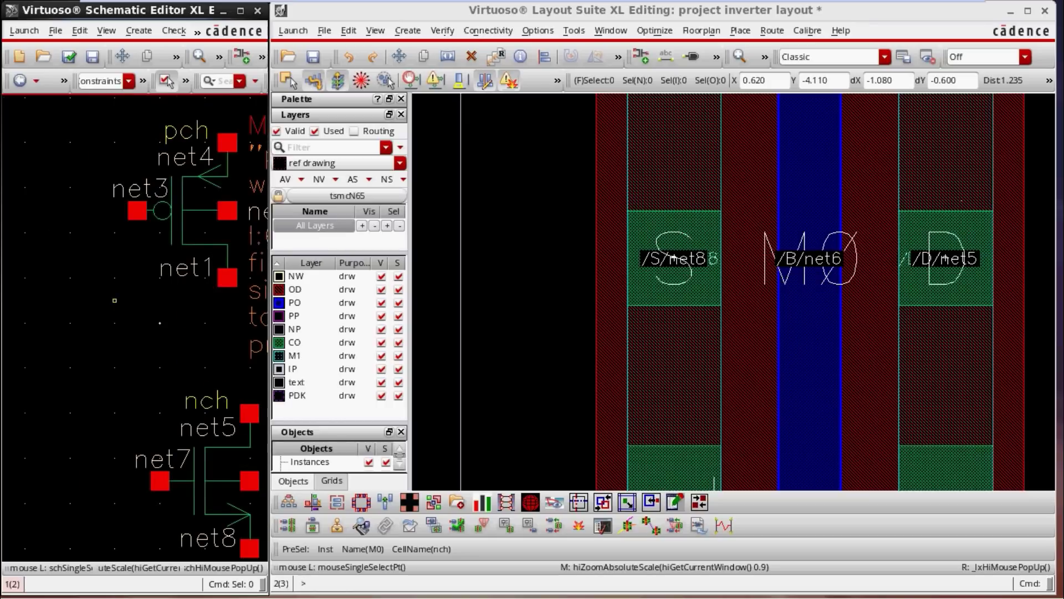
shift+scroll(114, 300, right, 1)
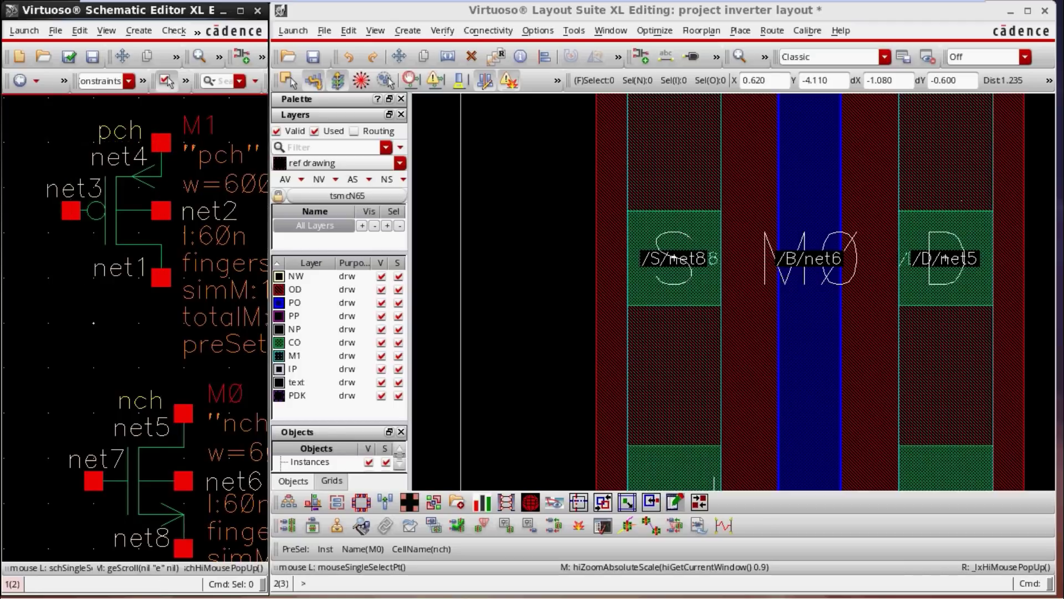
scroll(729, 302, down, 3)
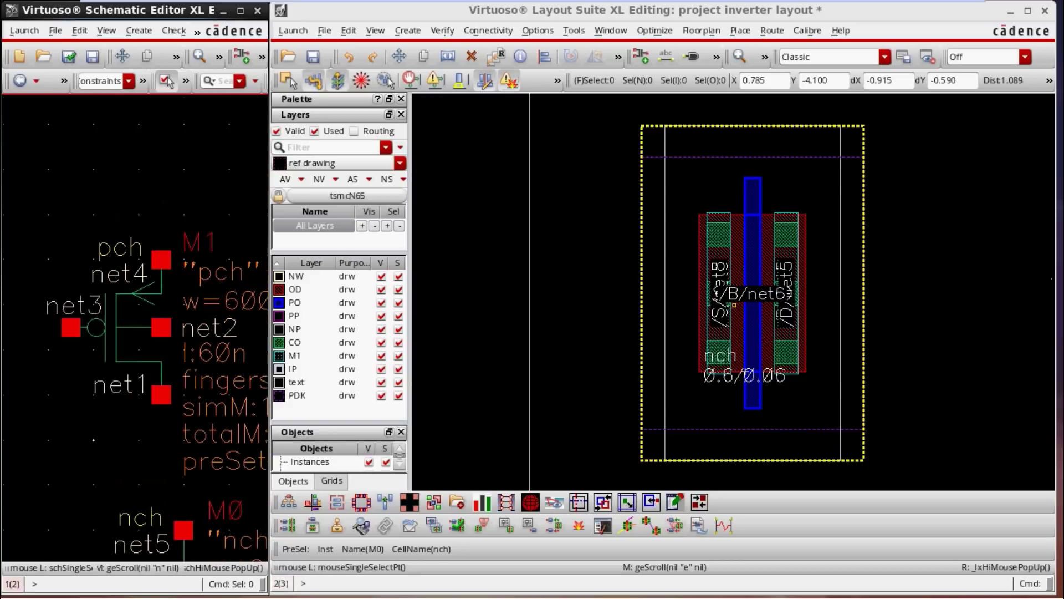
scroll(682, 333, up, 3)
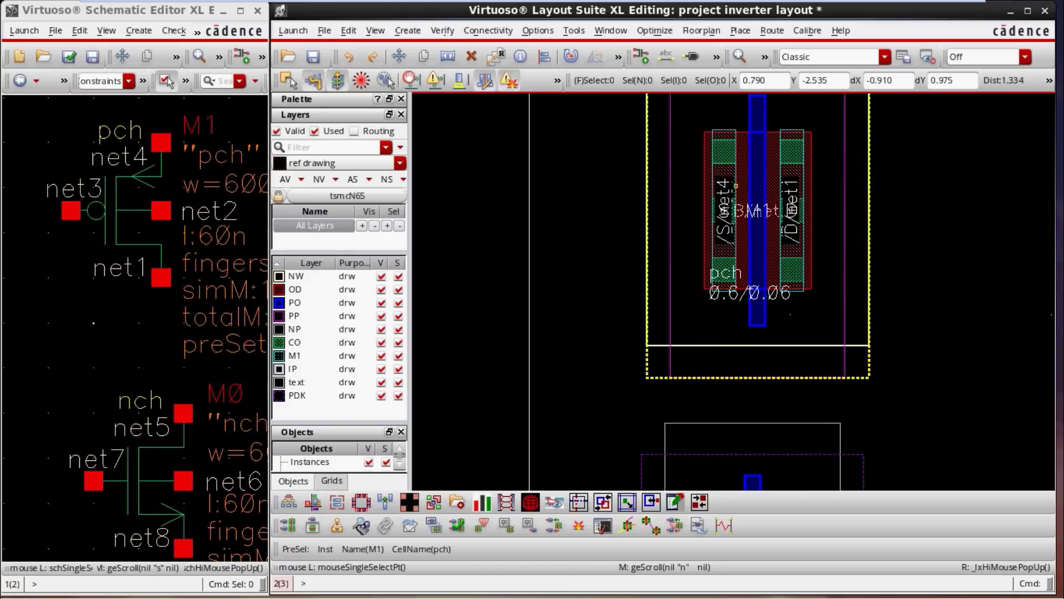
scroll(737, 277, up, 2)
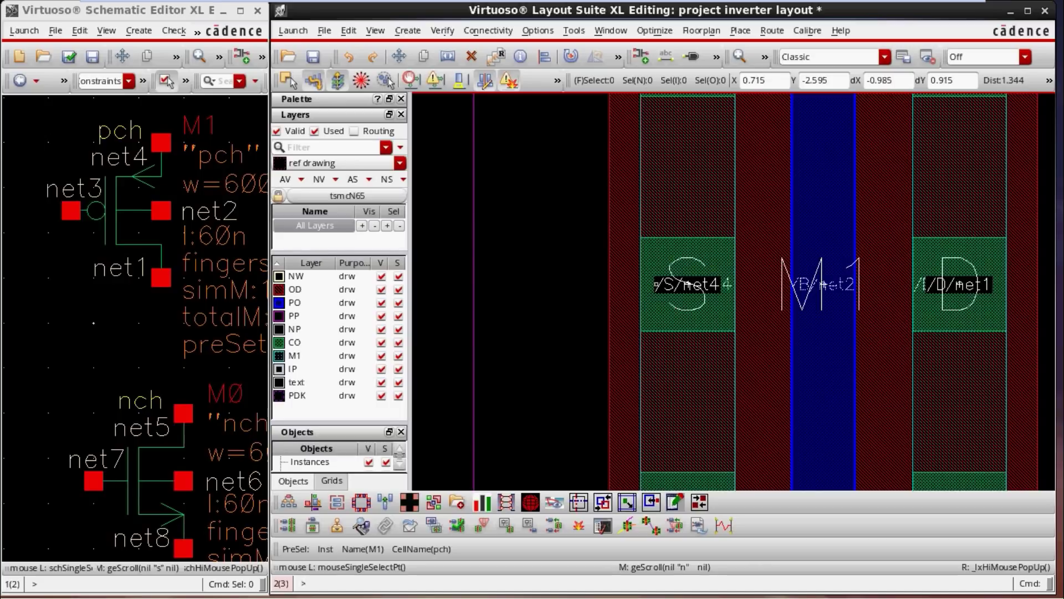
scroll(730, 294, up, 2)
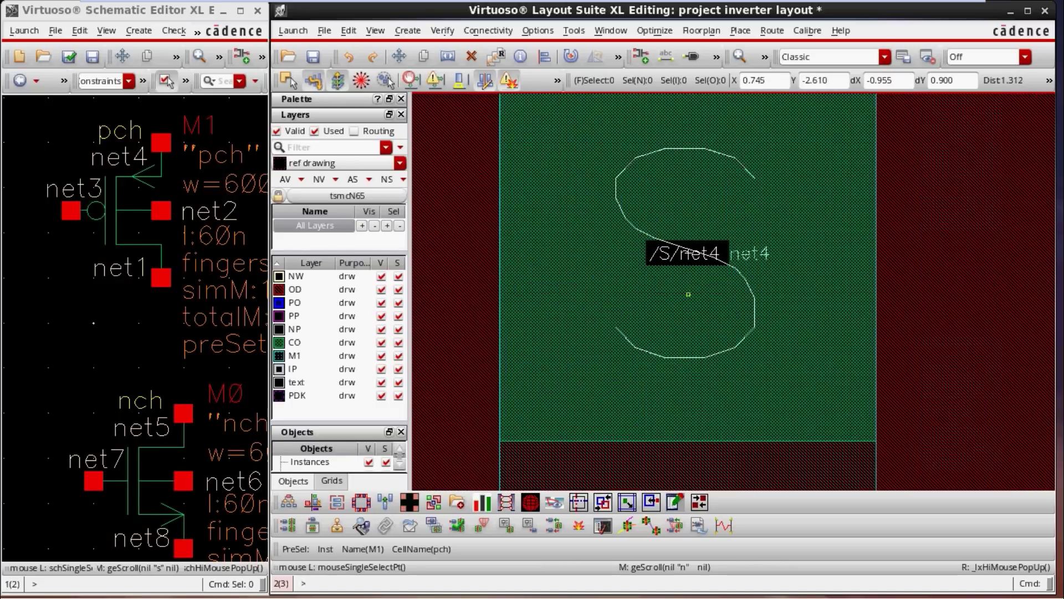
scroll(708, 273, down, 1)
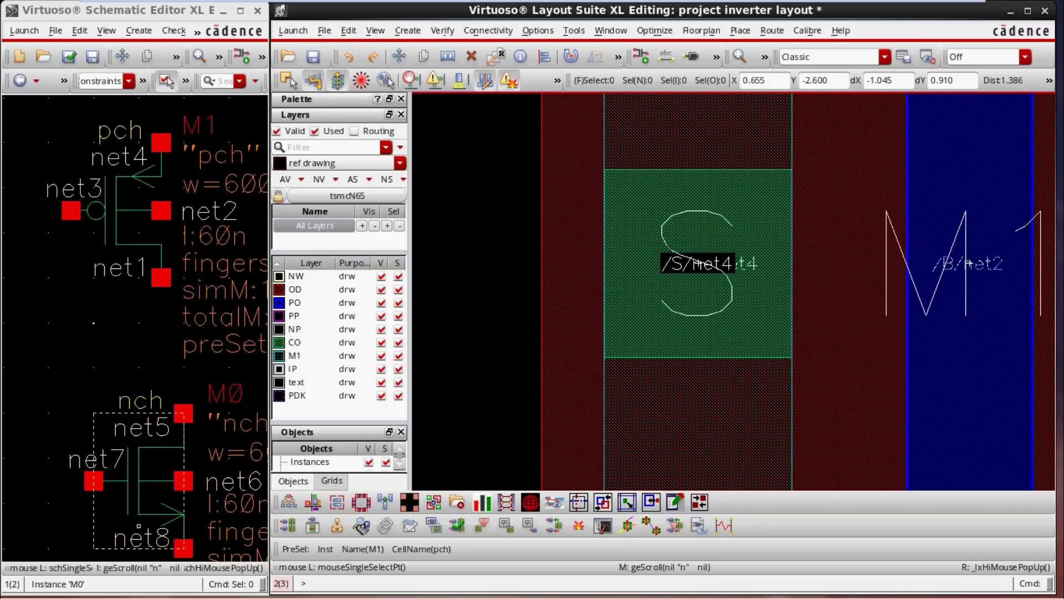
click(26, 390)
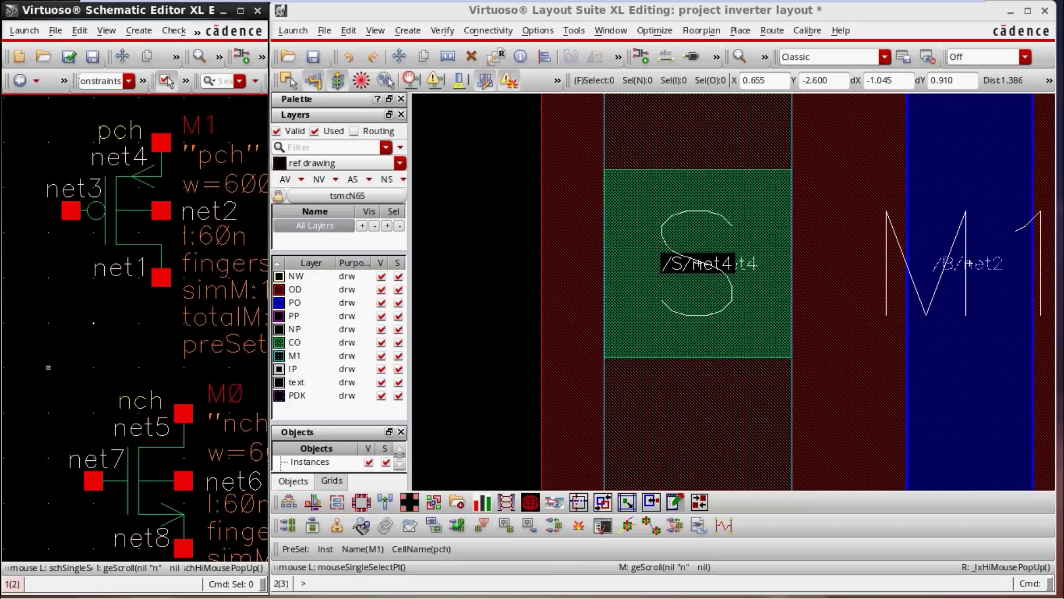
ctrl+scroll(714, 277, down, 2)
ctrl+scroll(714, 277, up, 1)
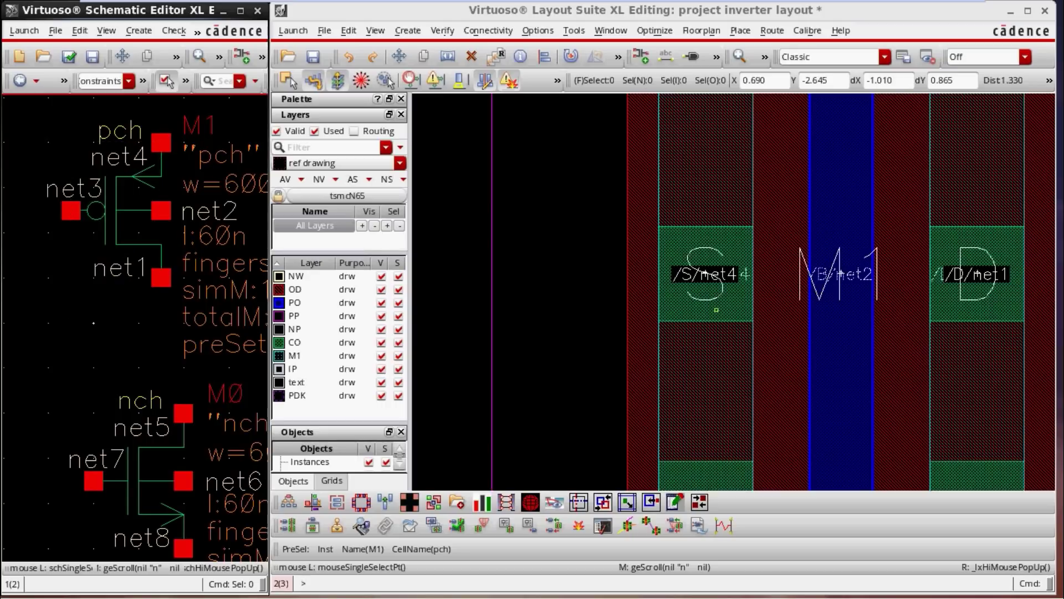
scroll(716, 309, down, 3)
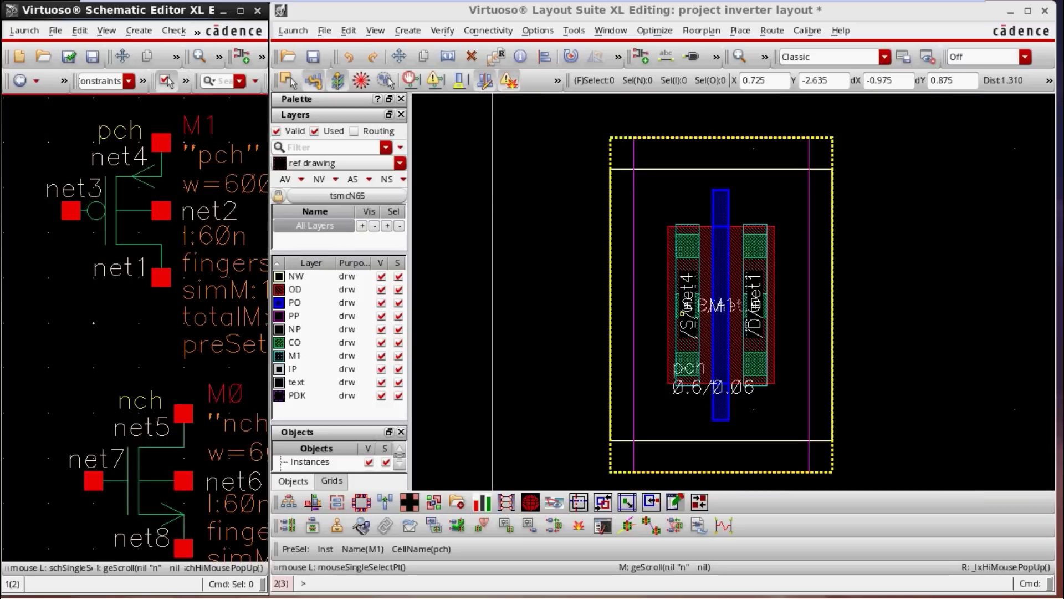
scroll(620, 180, down, 3)
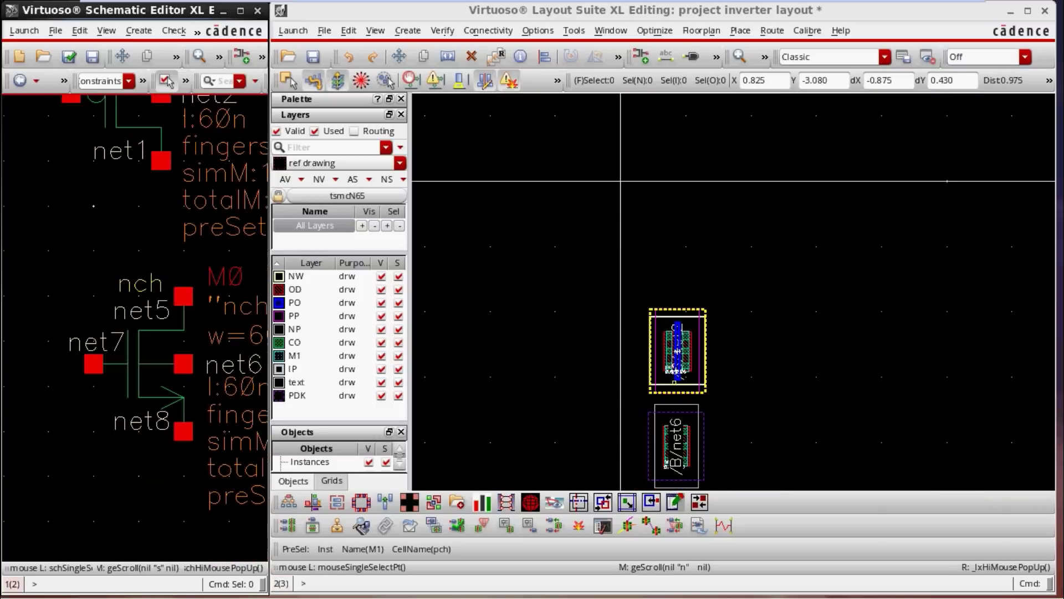
scroll(675, 386, down, 1)
shift+scroll(812, 385, left, 1)
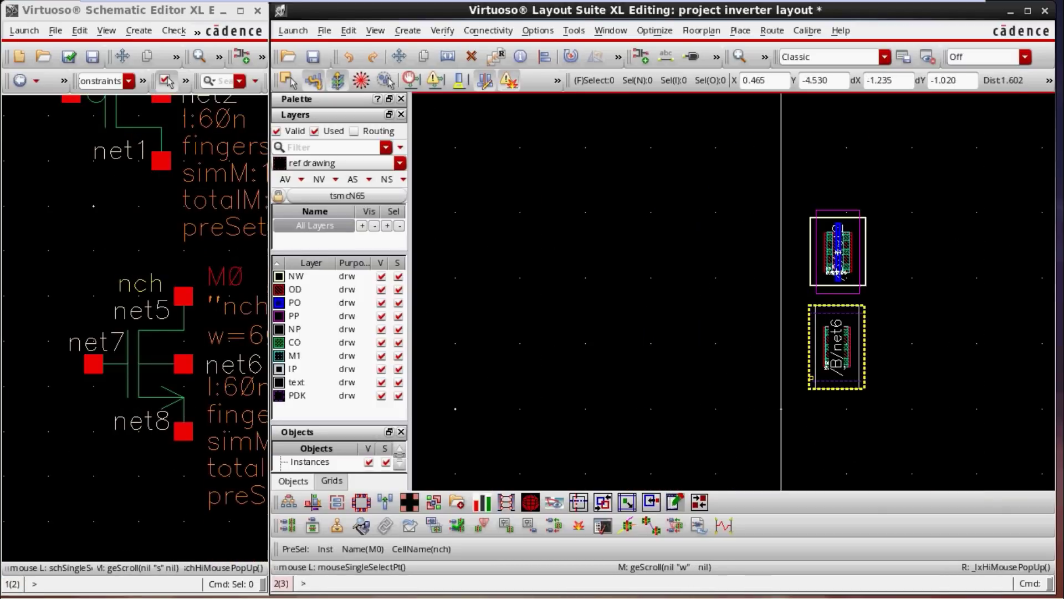
ctrl+scroll(812, 385, up, 1)
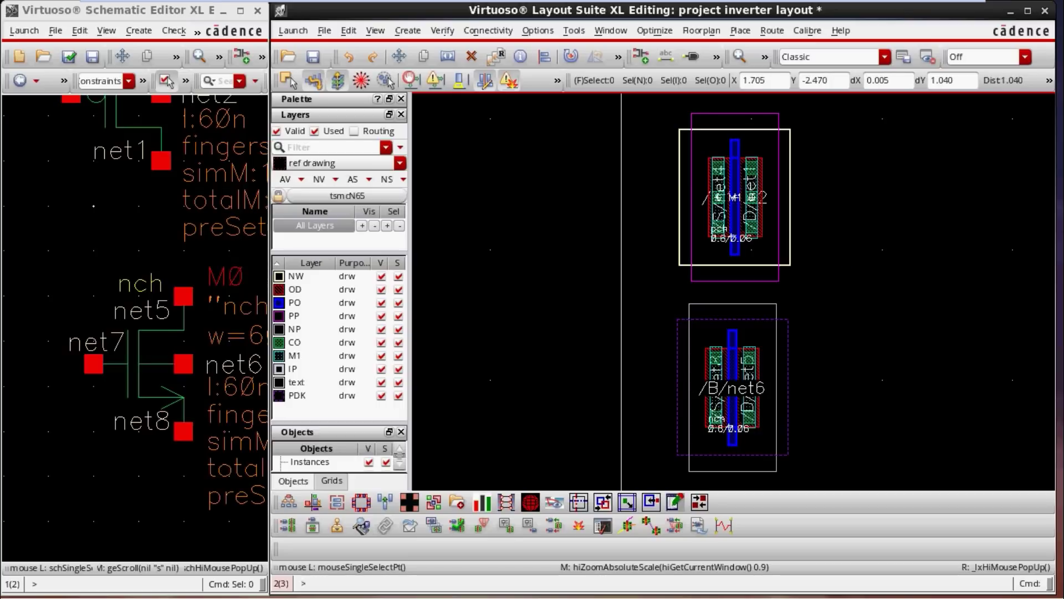
mouse_move(949, 10)
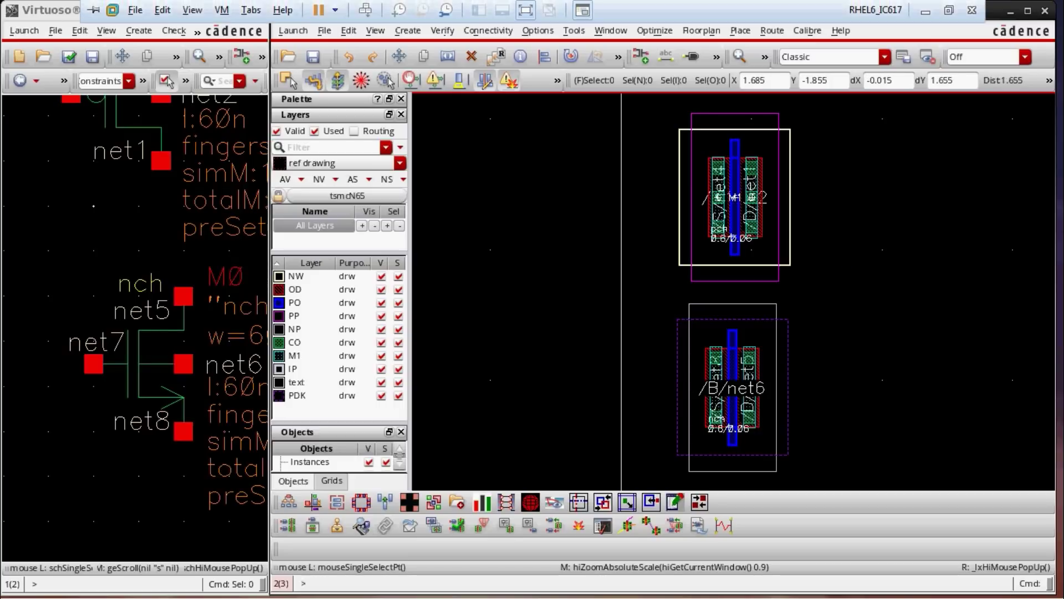